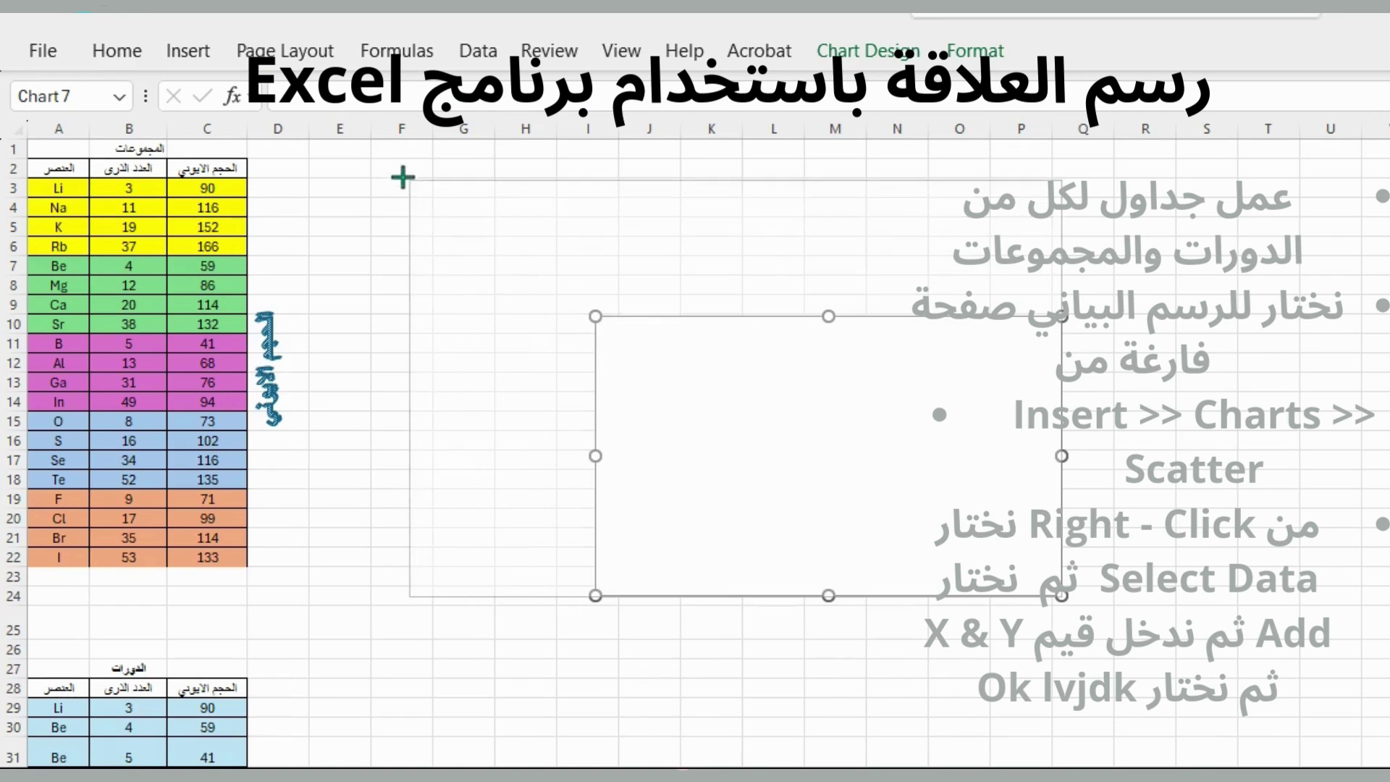
Step: Add a data series named G1 to the empty scatter chart, with X values B11:B14 and Y values C11:C14
right_click(677, 340)
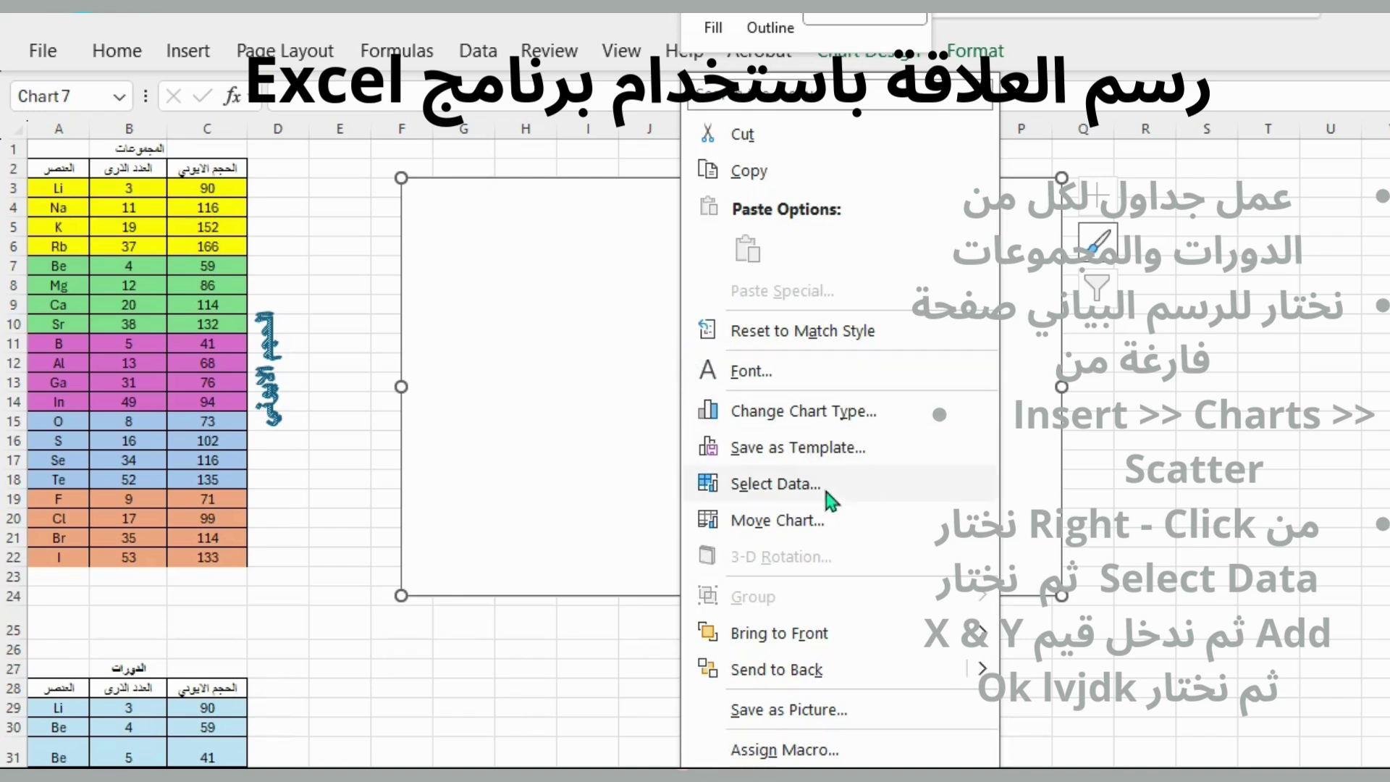
click(790, 499)
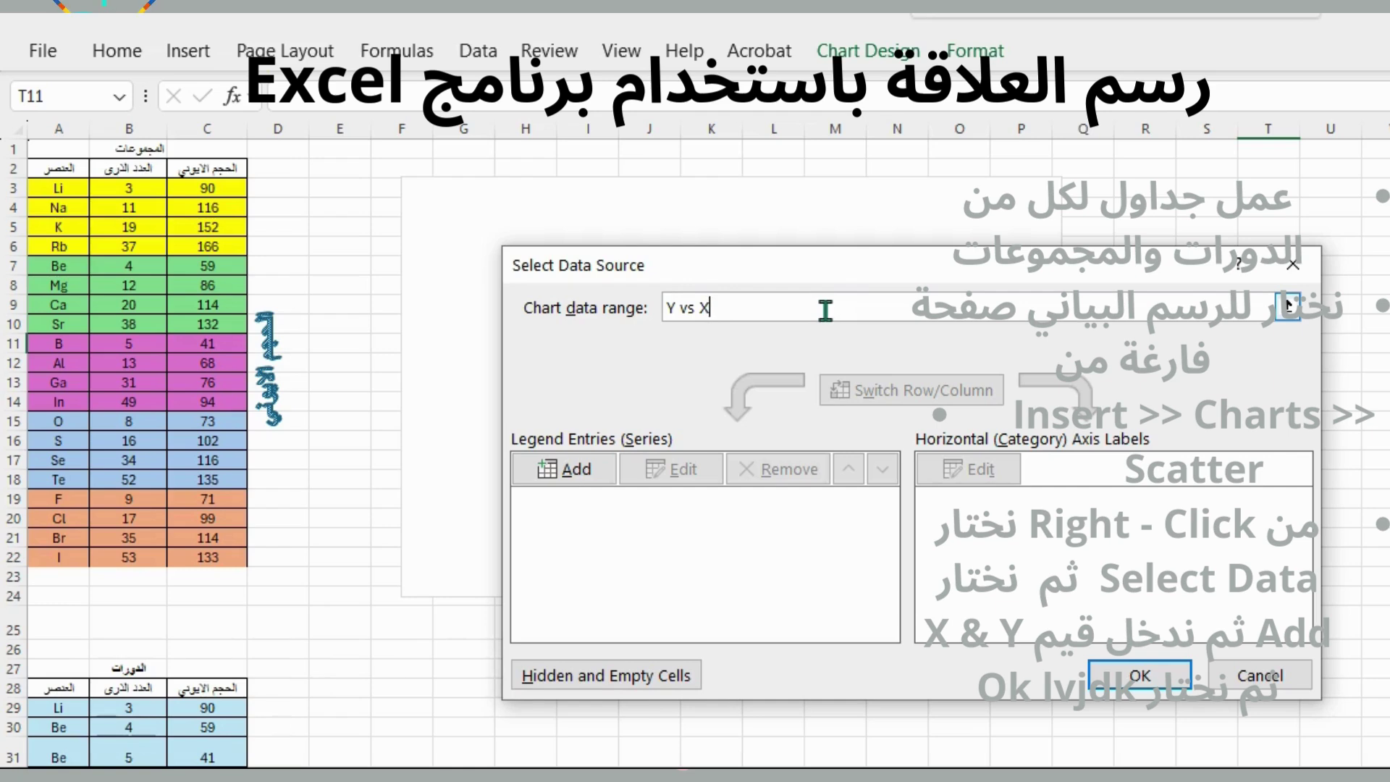
click(564, 469)
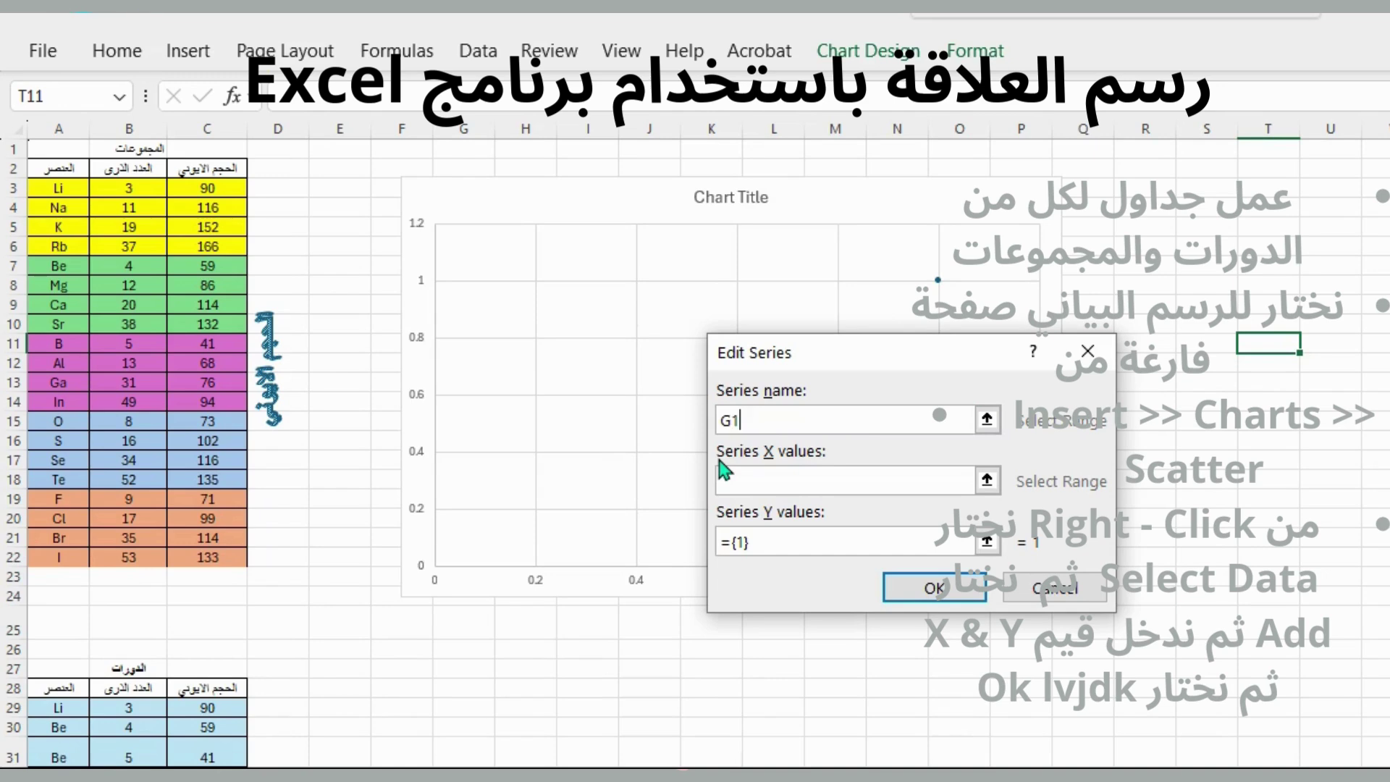
click(731, 485)
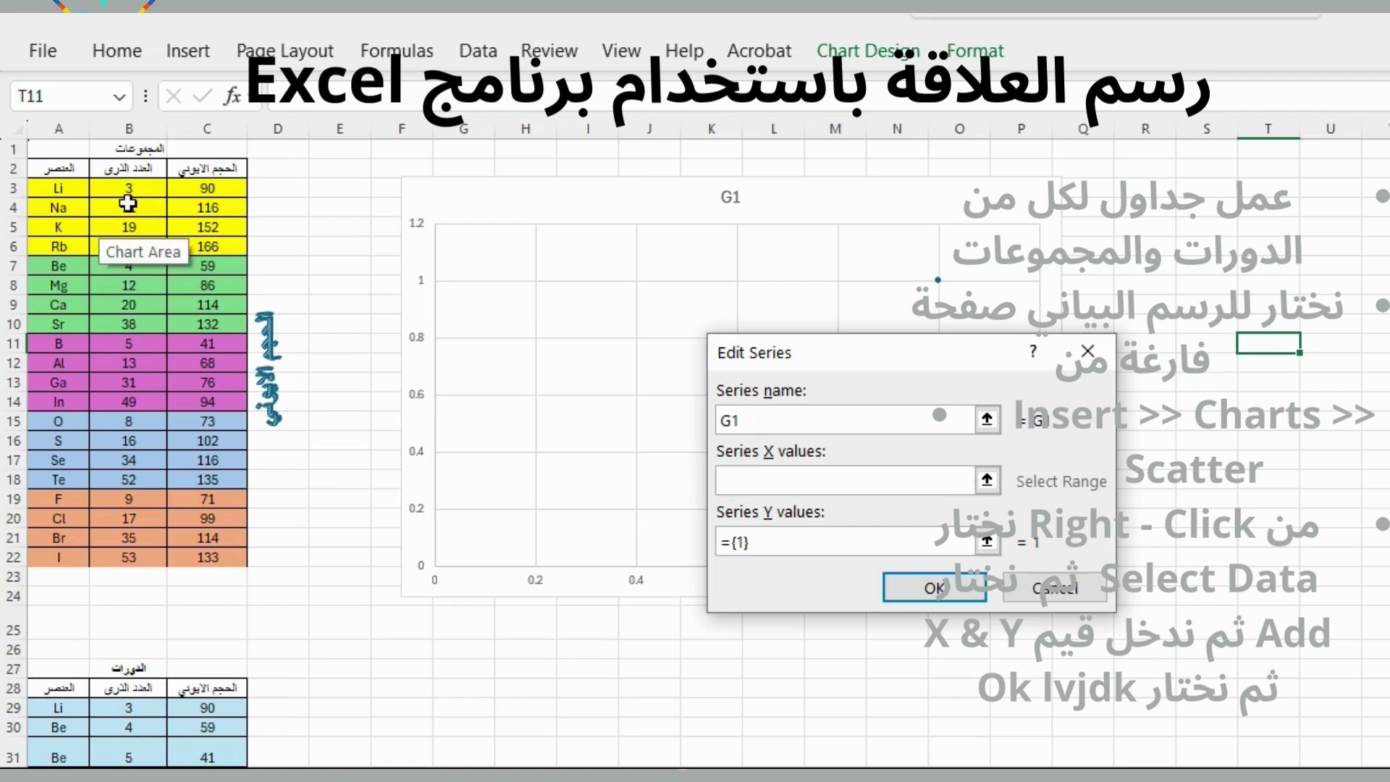
drag(136, 341, 142, 404)
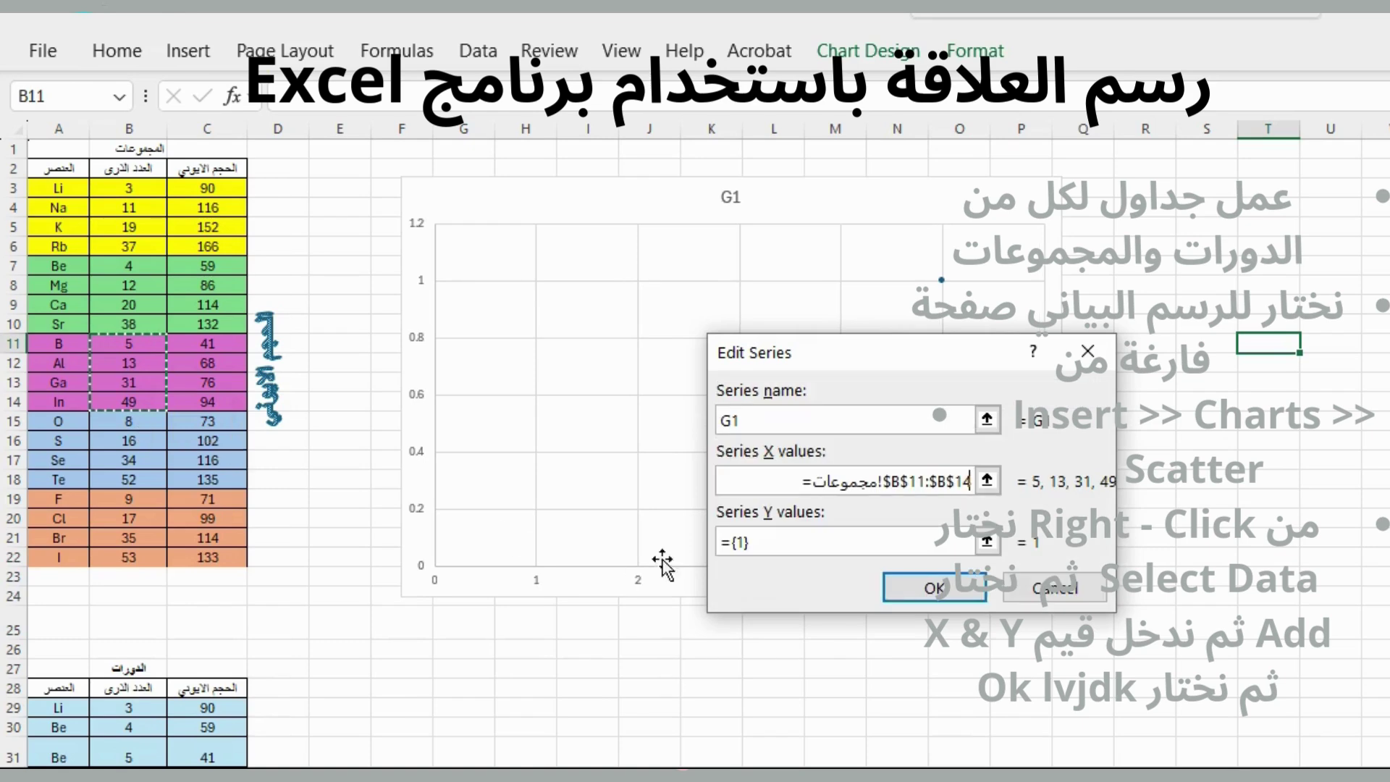
click(769, 543)
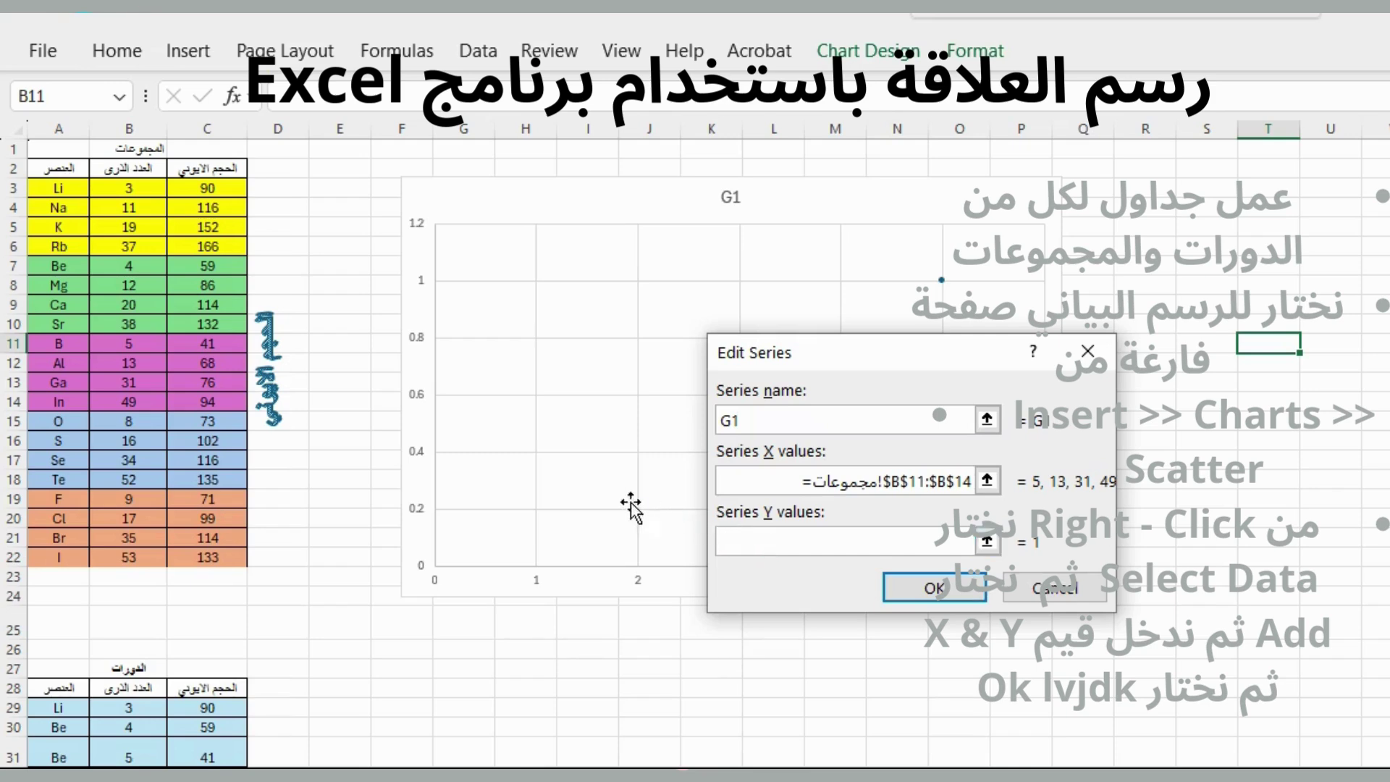
drag(227, 346, 228, 402)
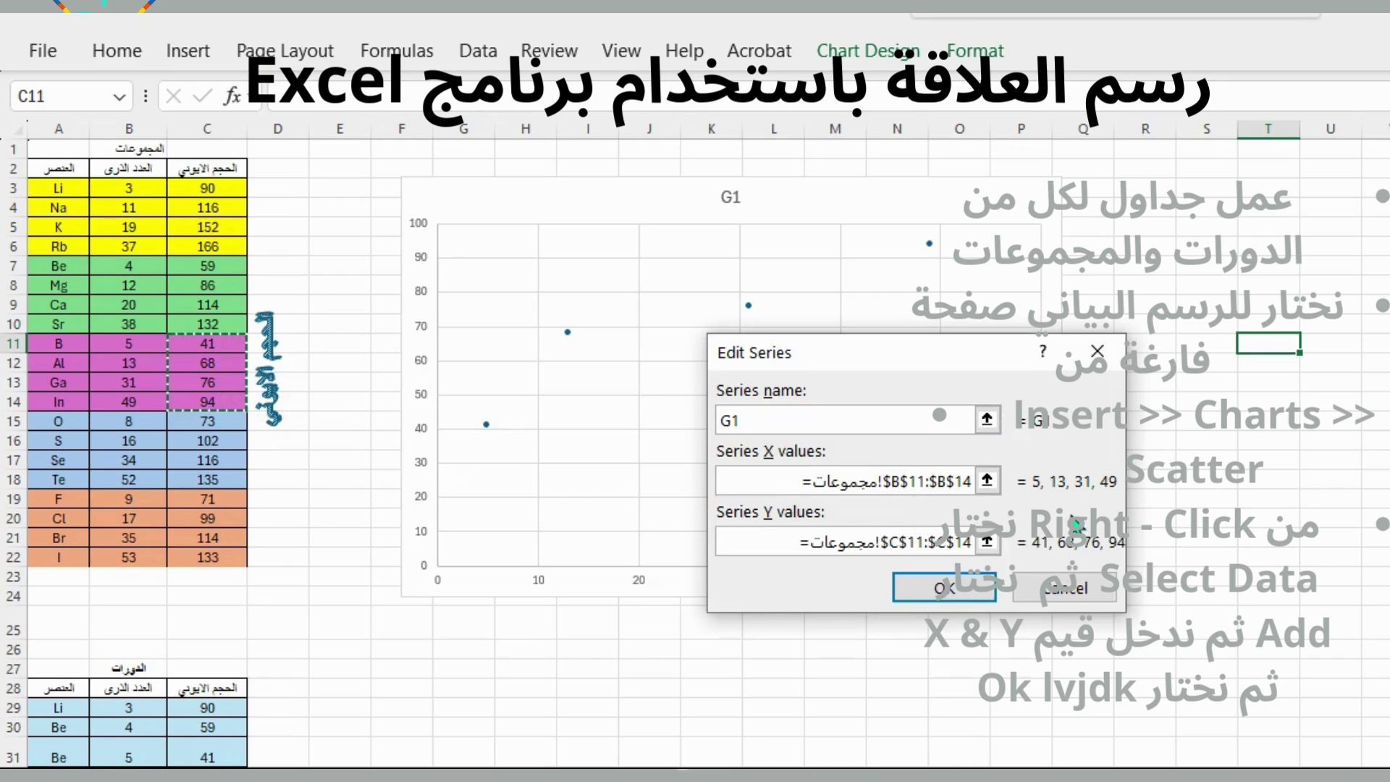
click(949, 587)
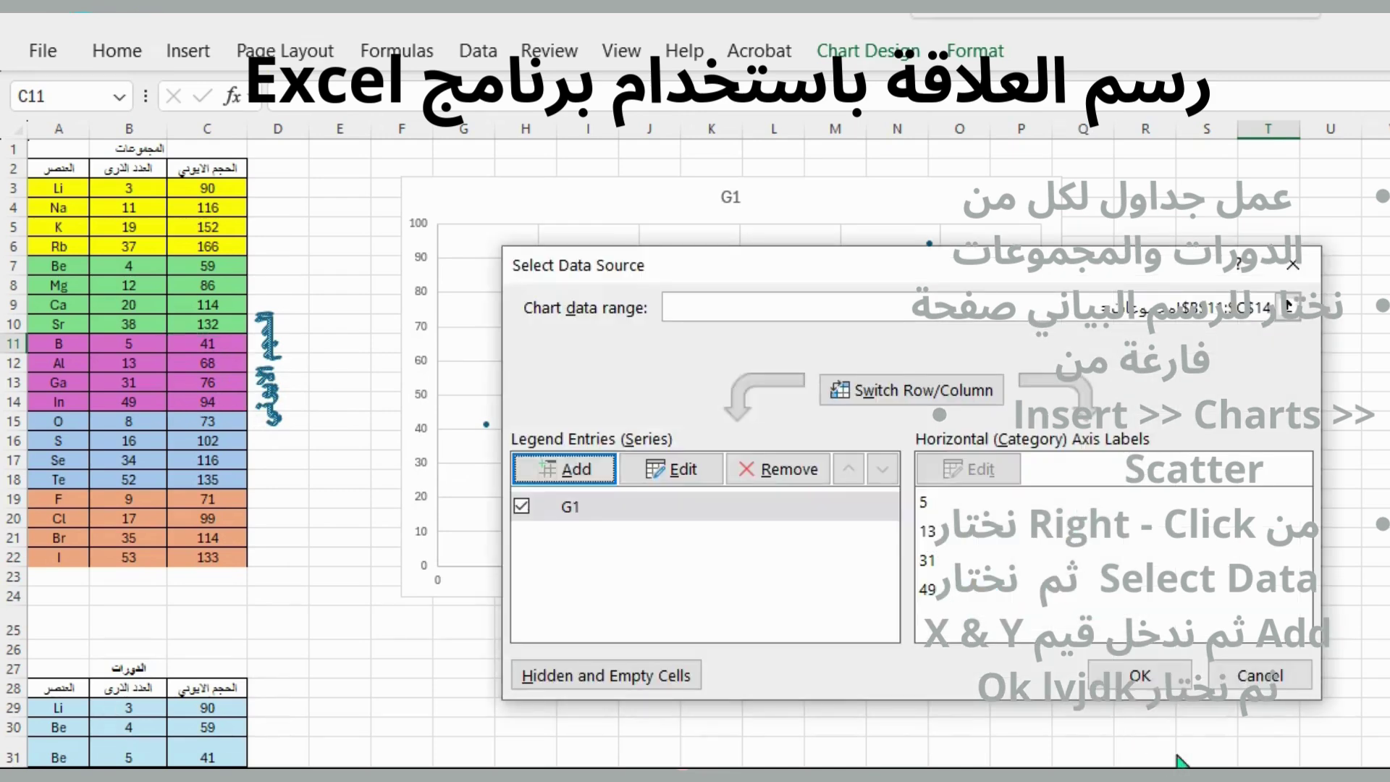
click(1154, 677)
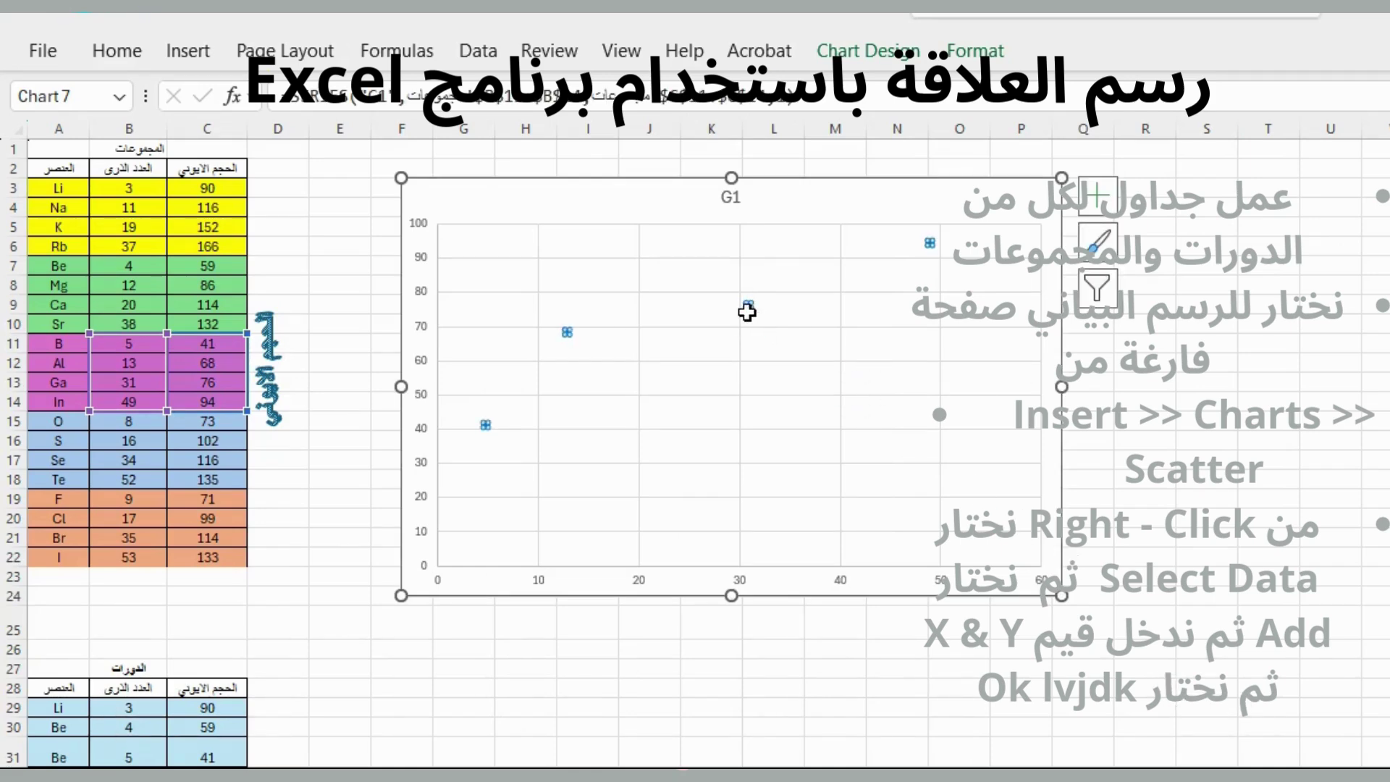
Step: Connect the G1 data points with a thick solid purple line
click(748, 306)
double_click(748, 306)
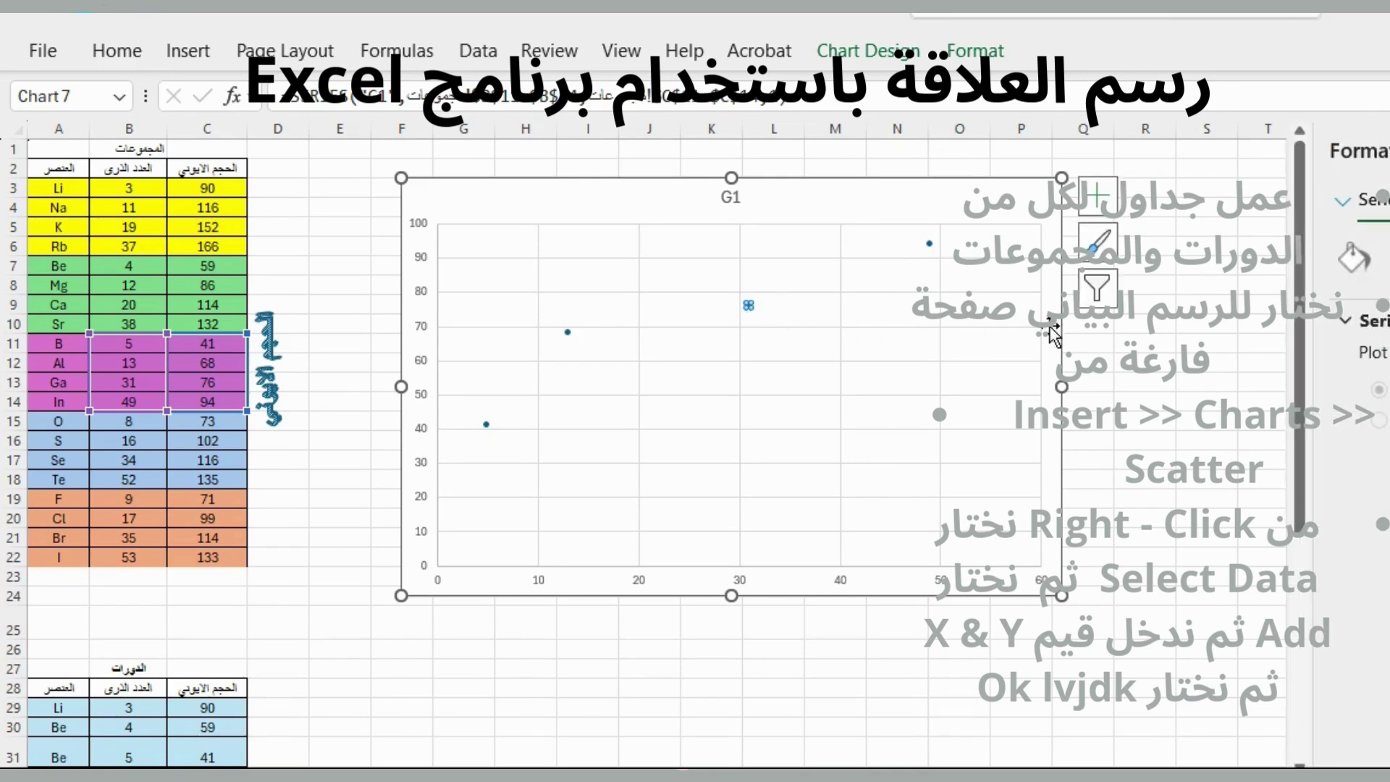
click(1201, 366)
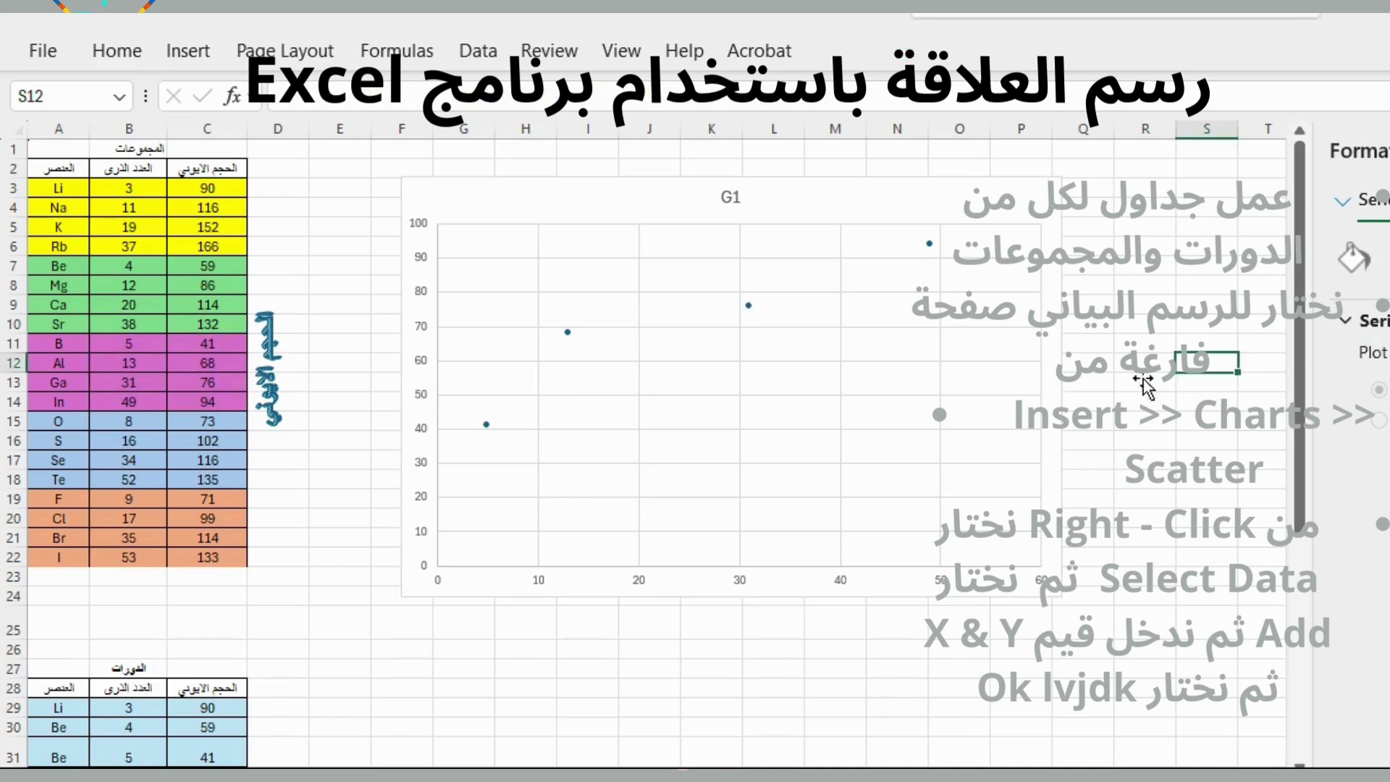
click(748, 305)
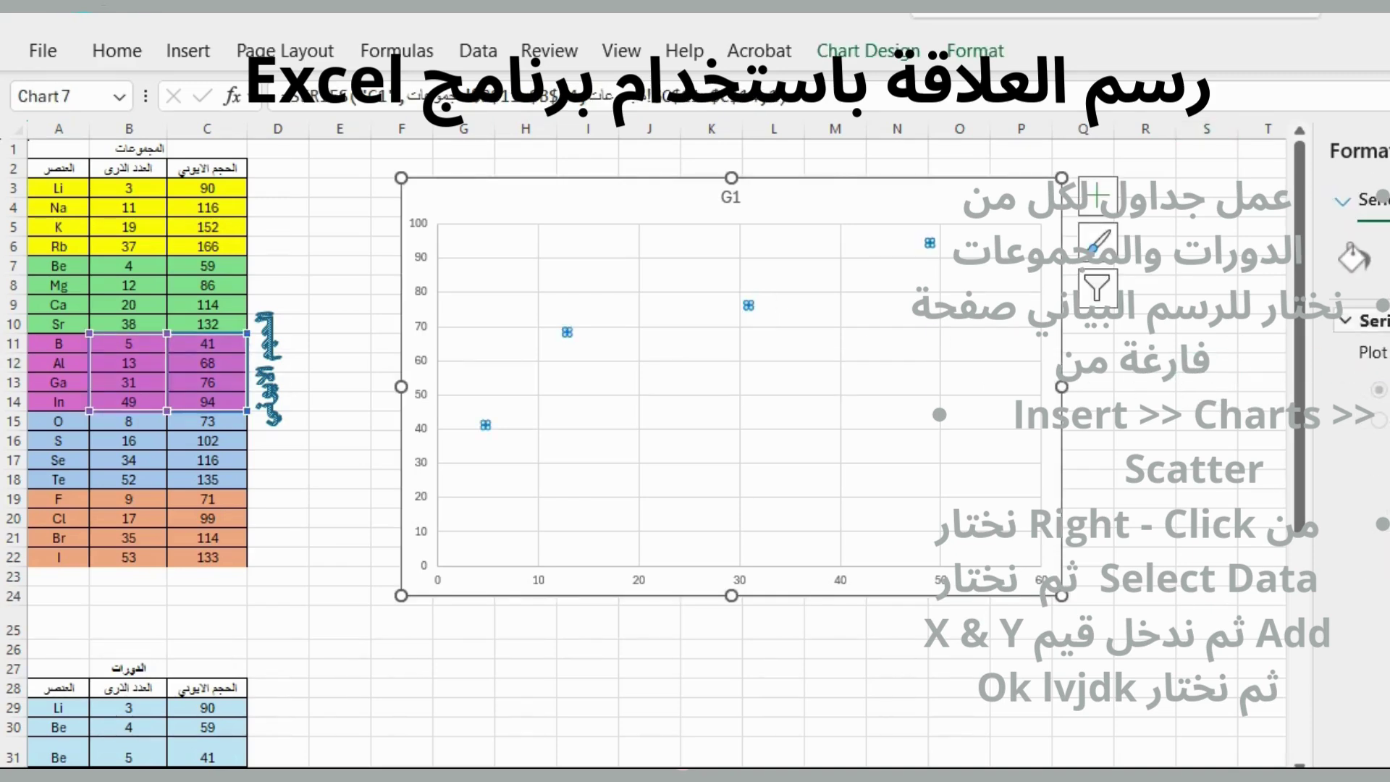
click(1351, 259)
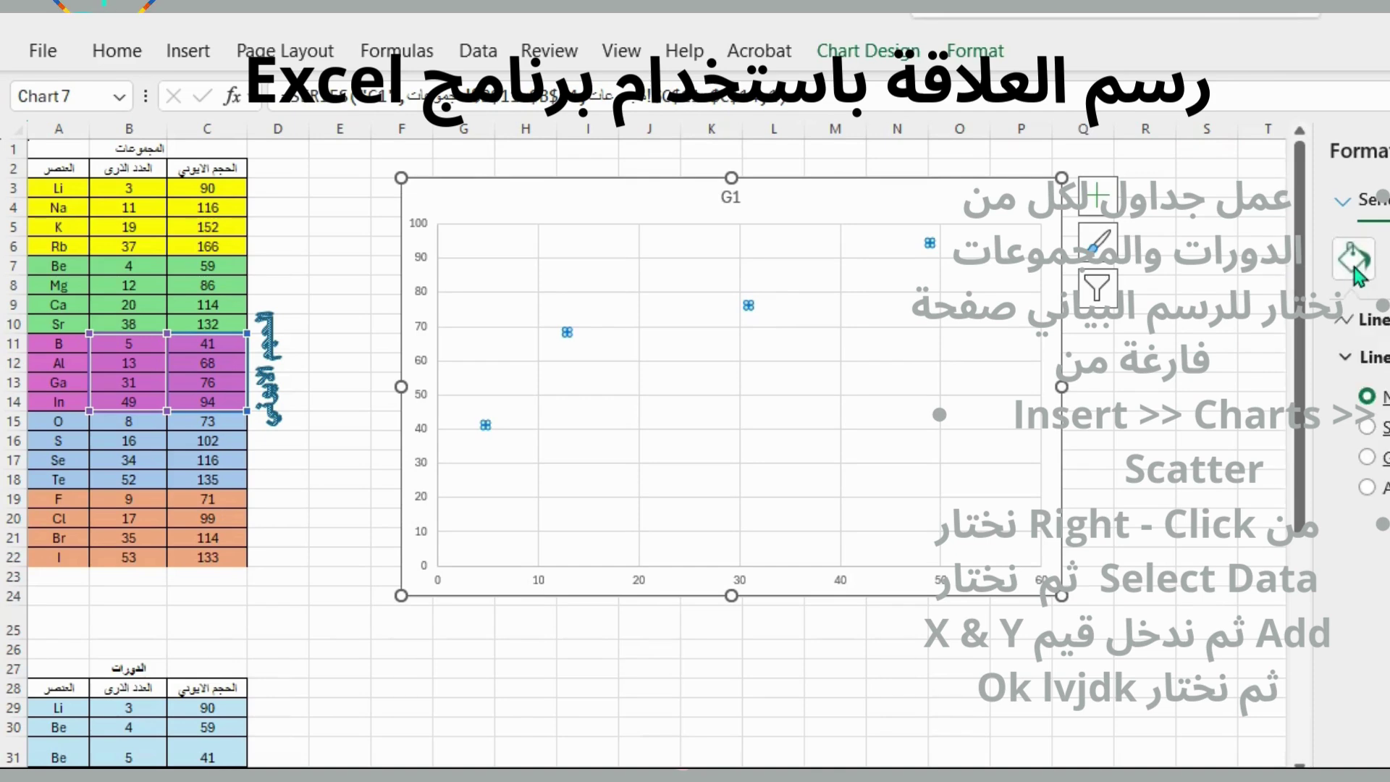
click(1370, 428)
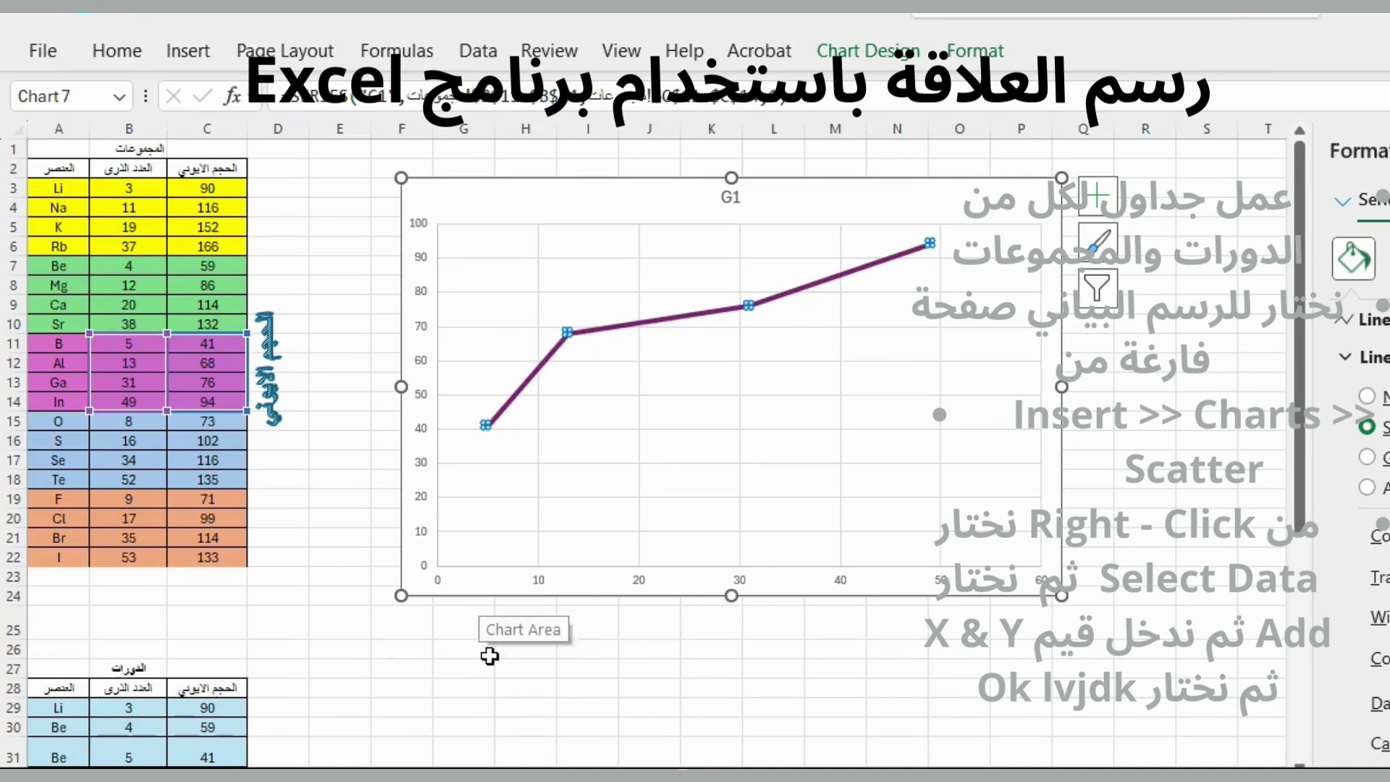
click(492, 669)
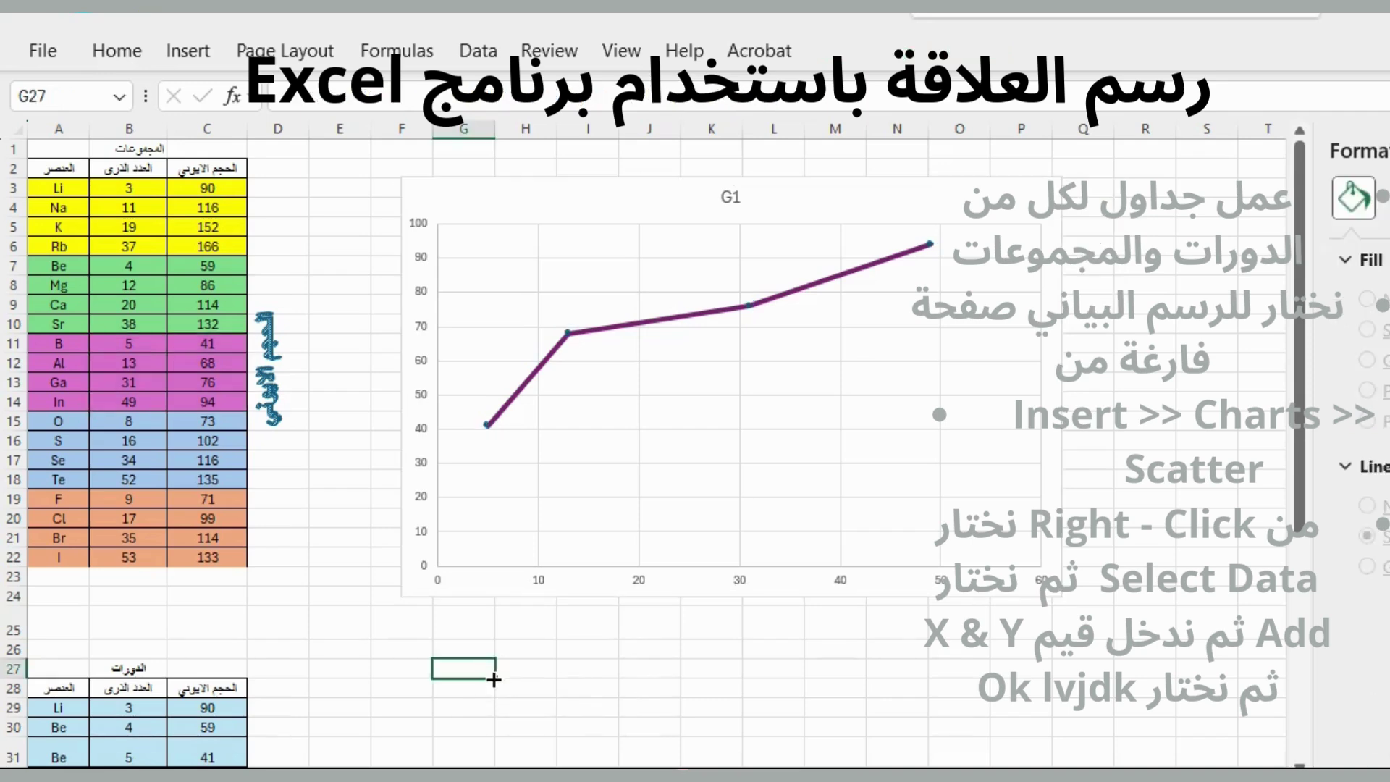
Step: Add a second chart series named G2 with X values B7:B10 and Y values C7:C10
right_click(802, 455)
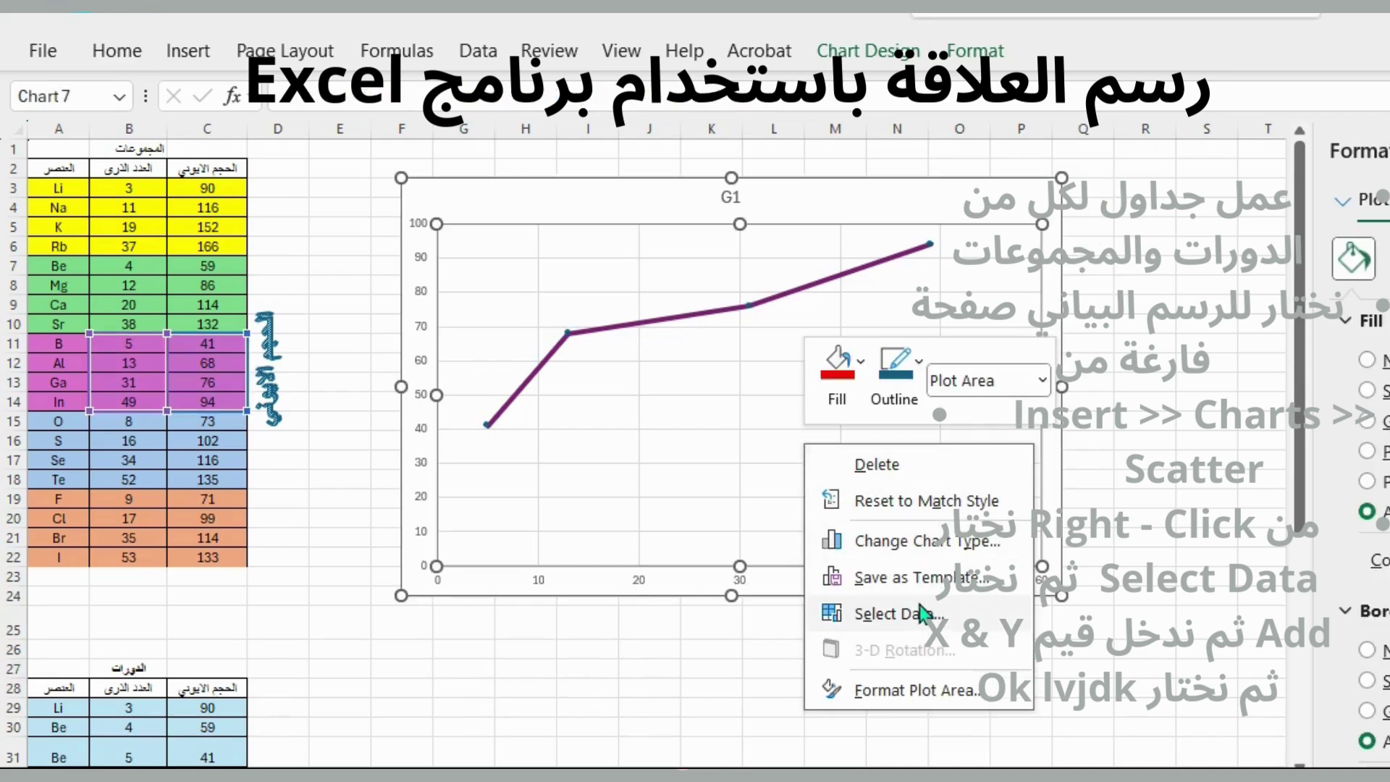
click(921, 615)
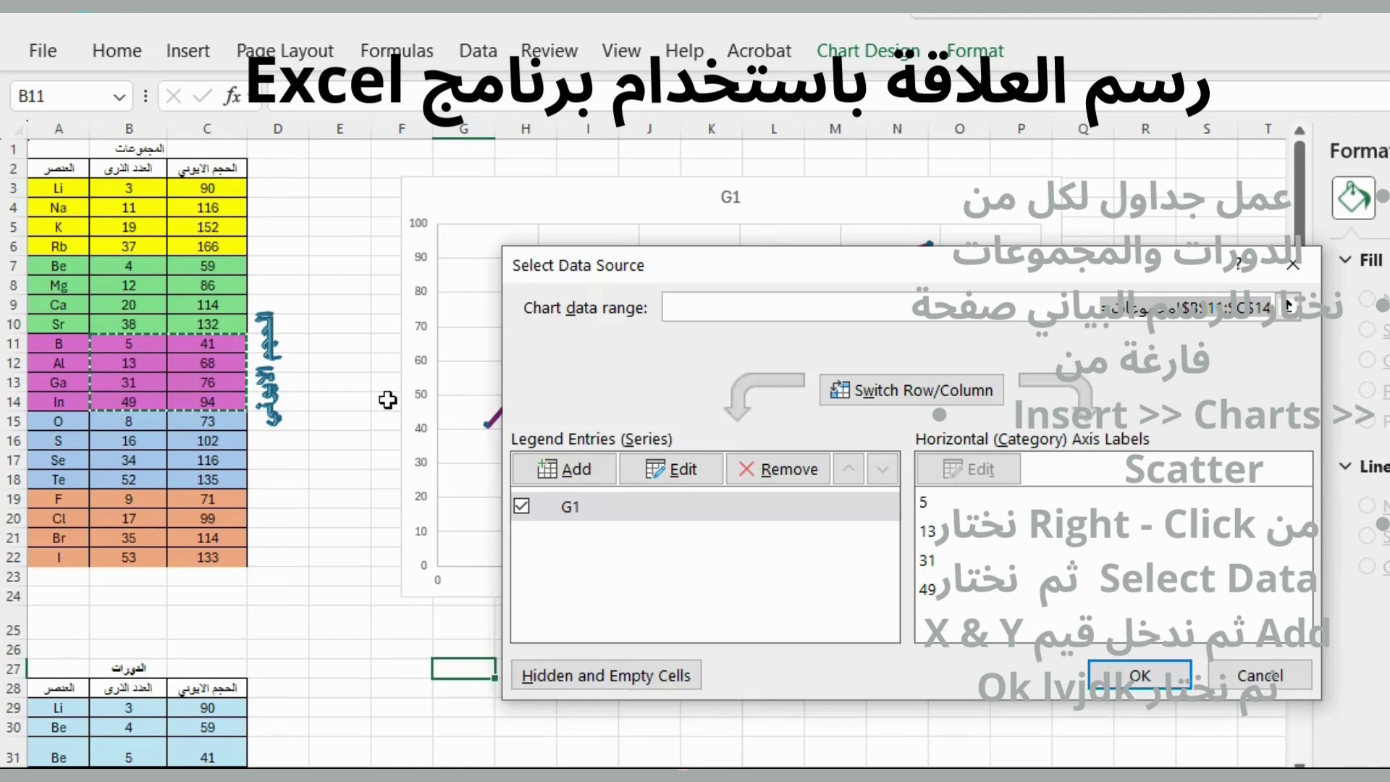
click(579, 470)
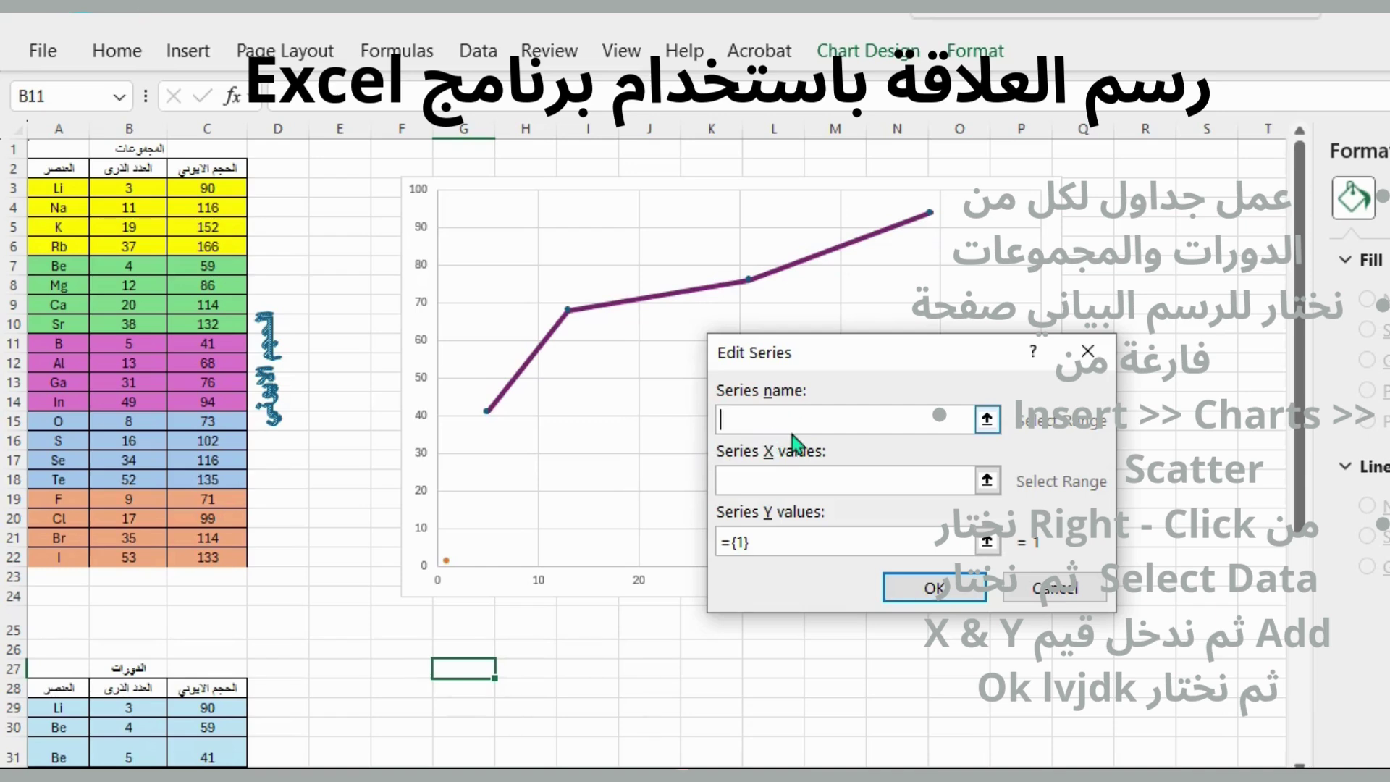
text(G2)
click(857, 480)
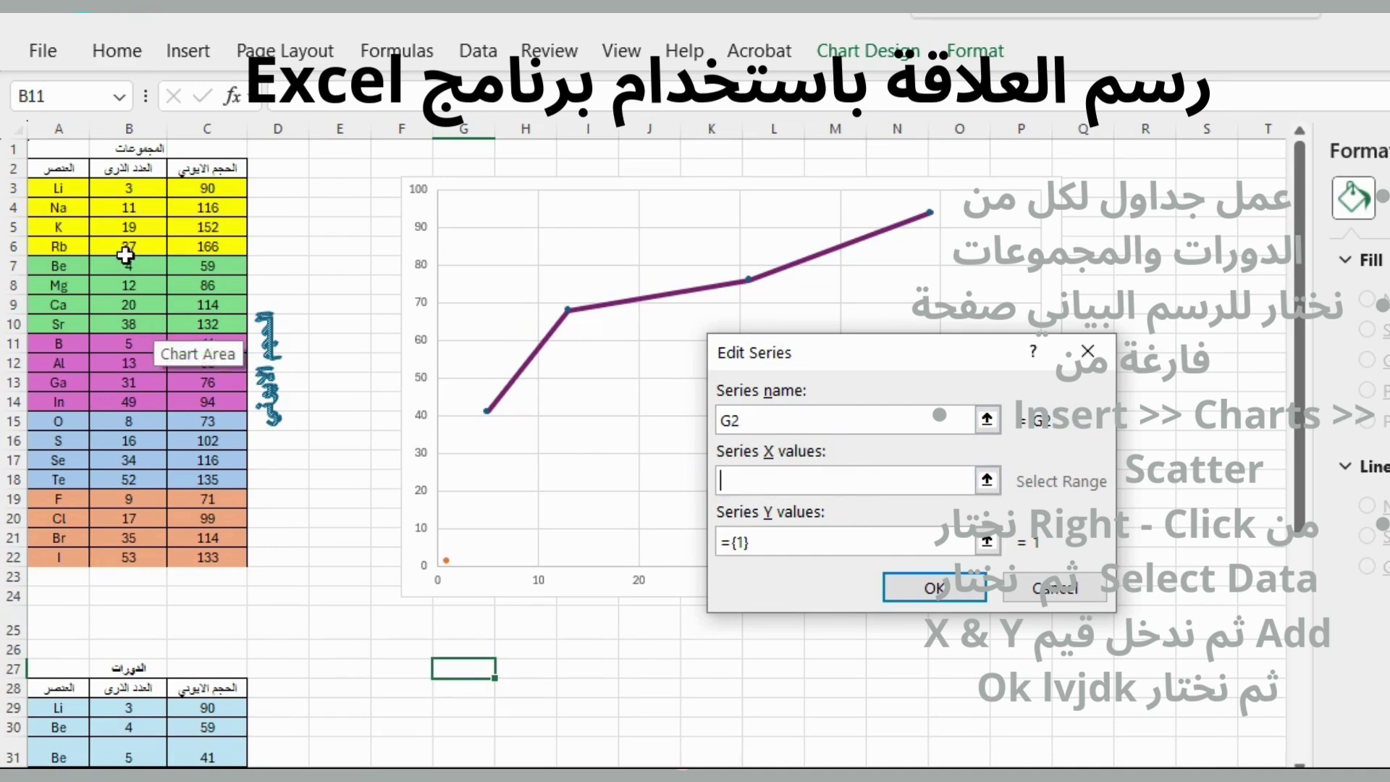
drag(118, 267, 118, 324)
click(815, 538)
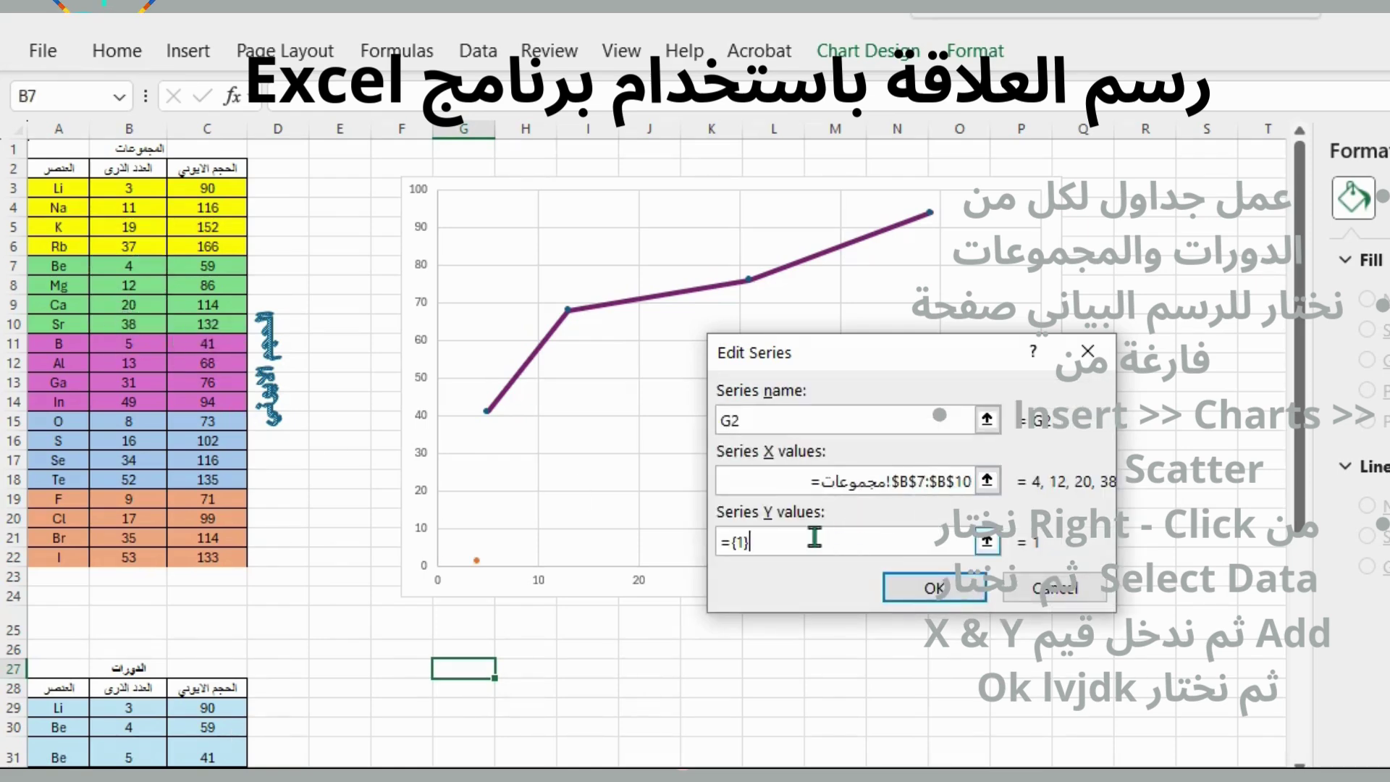
key(BackSpace)
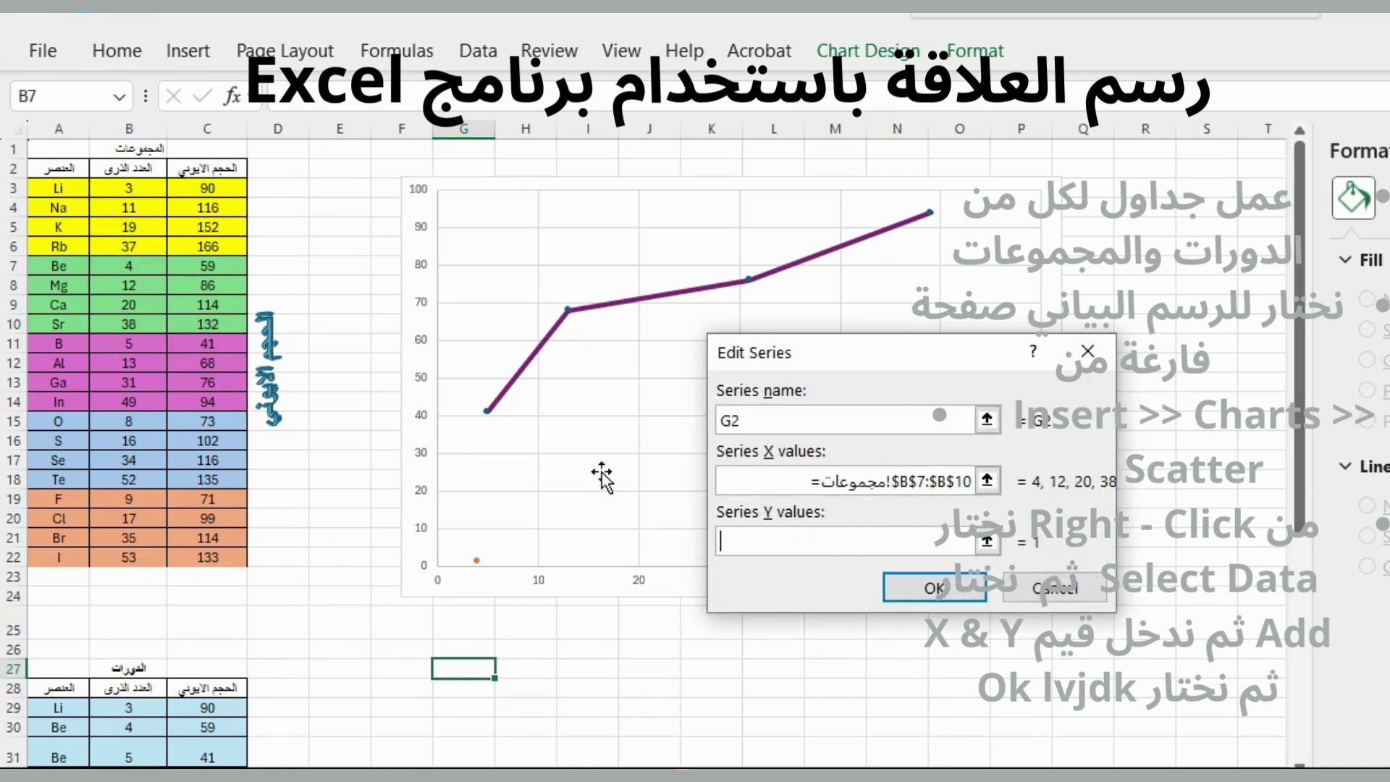
drag(230, 265, 227, 324)
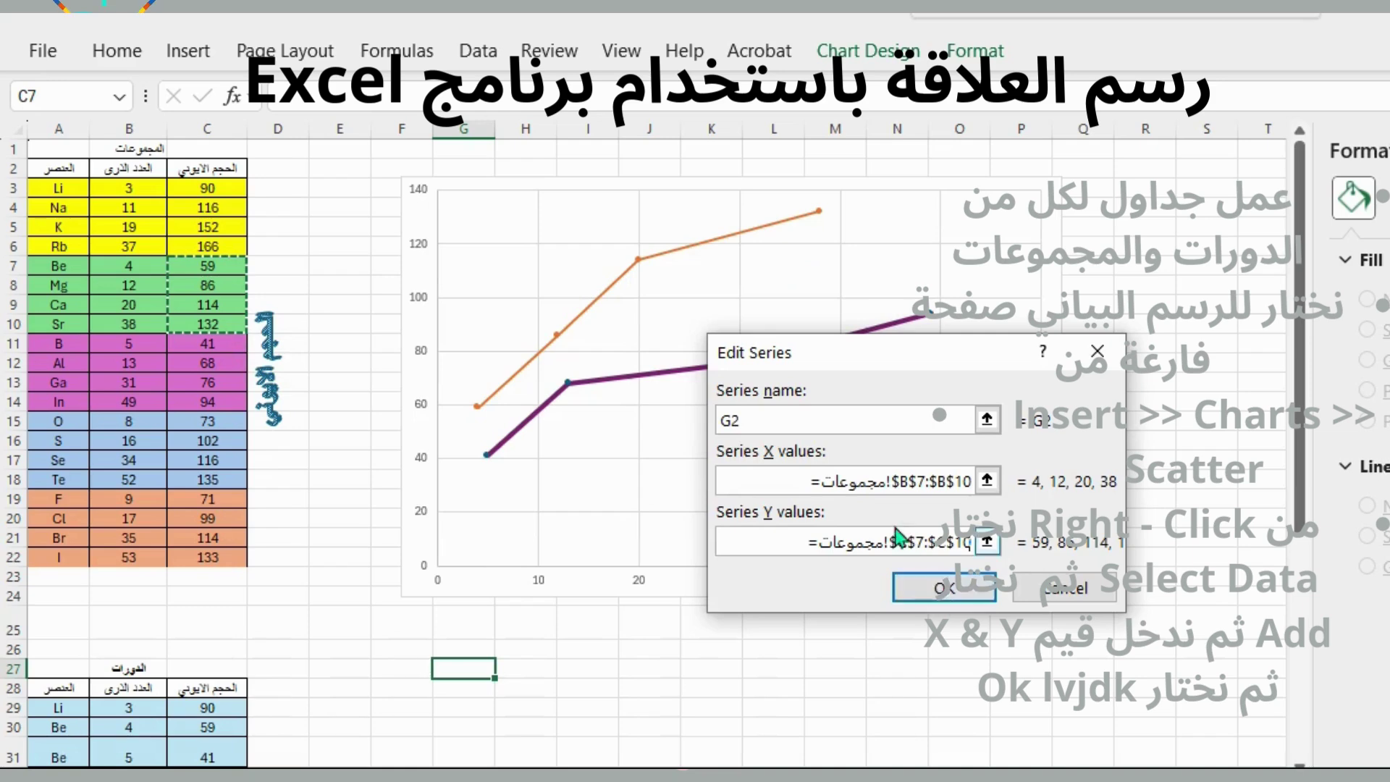
click(952, 590)
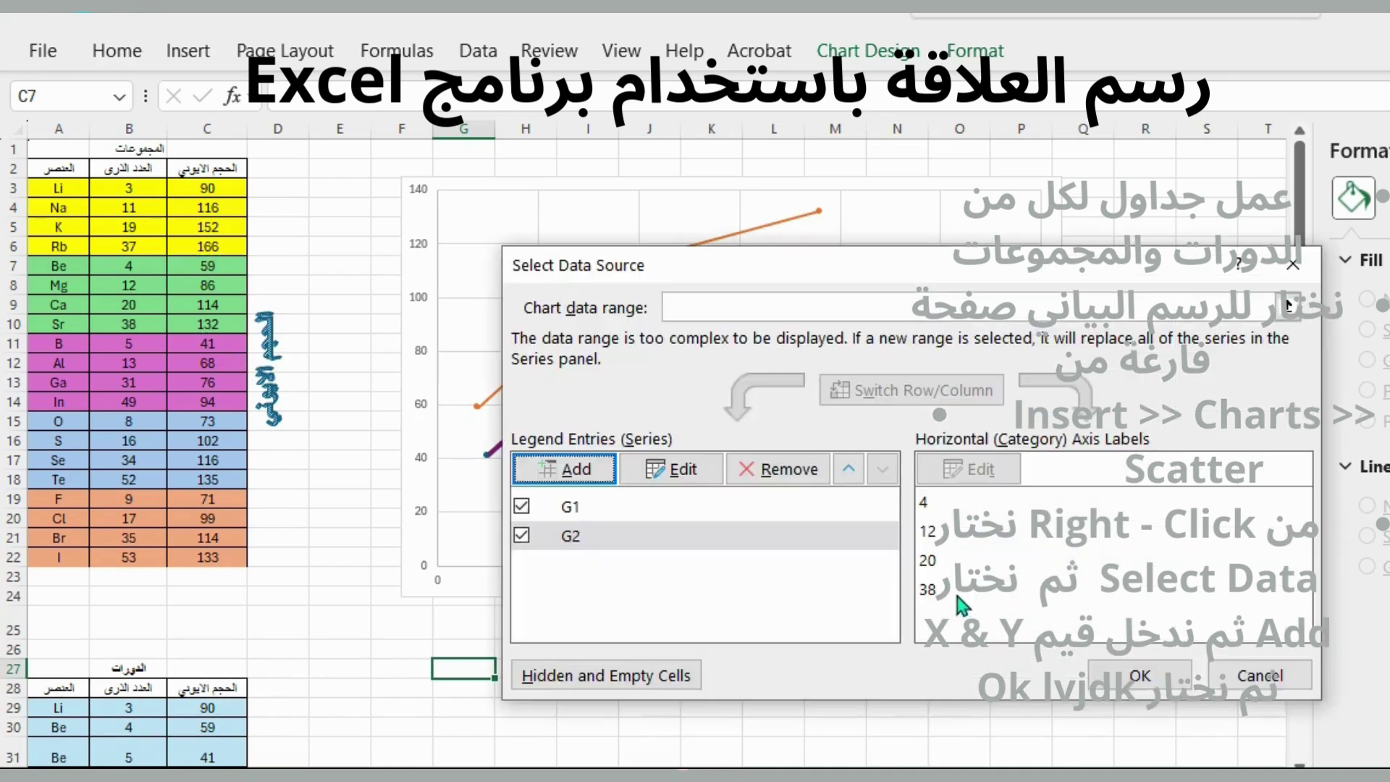
click(1143, 680)
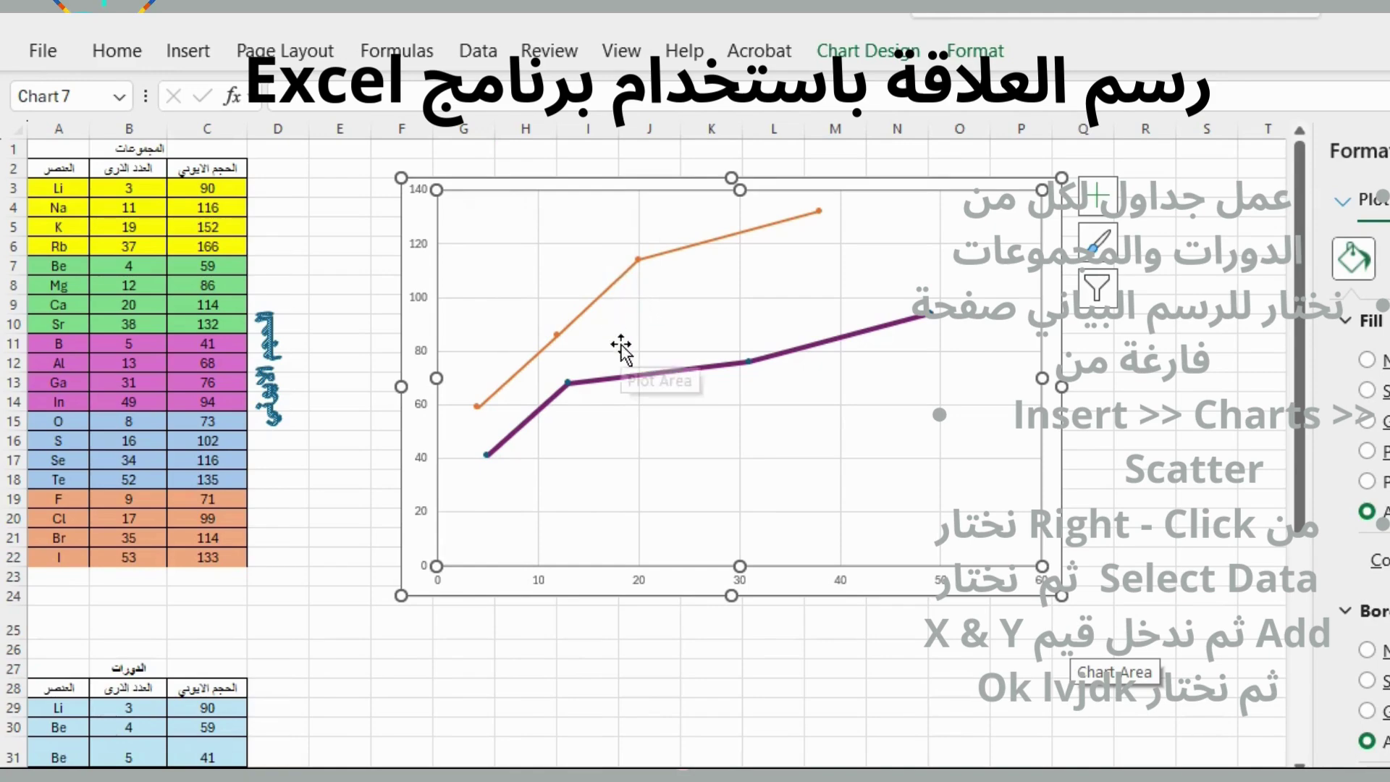
Step: Examine the periods table below the groups table, including the first period's atomic numbers in B29:B33
scroll(622, 340, down, 4)
scroll(627, 369, down, 2)
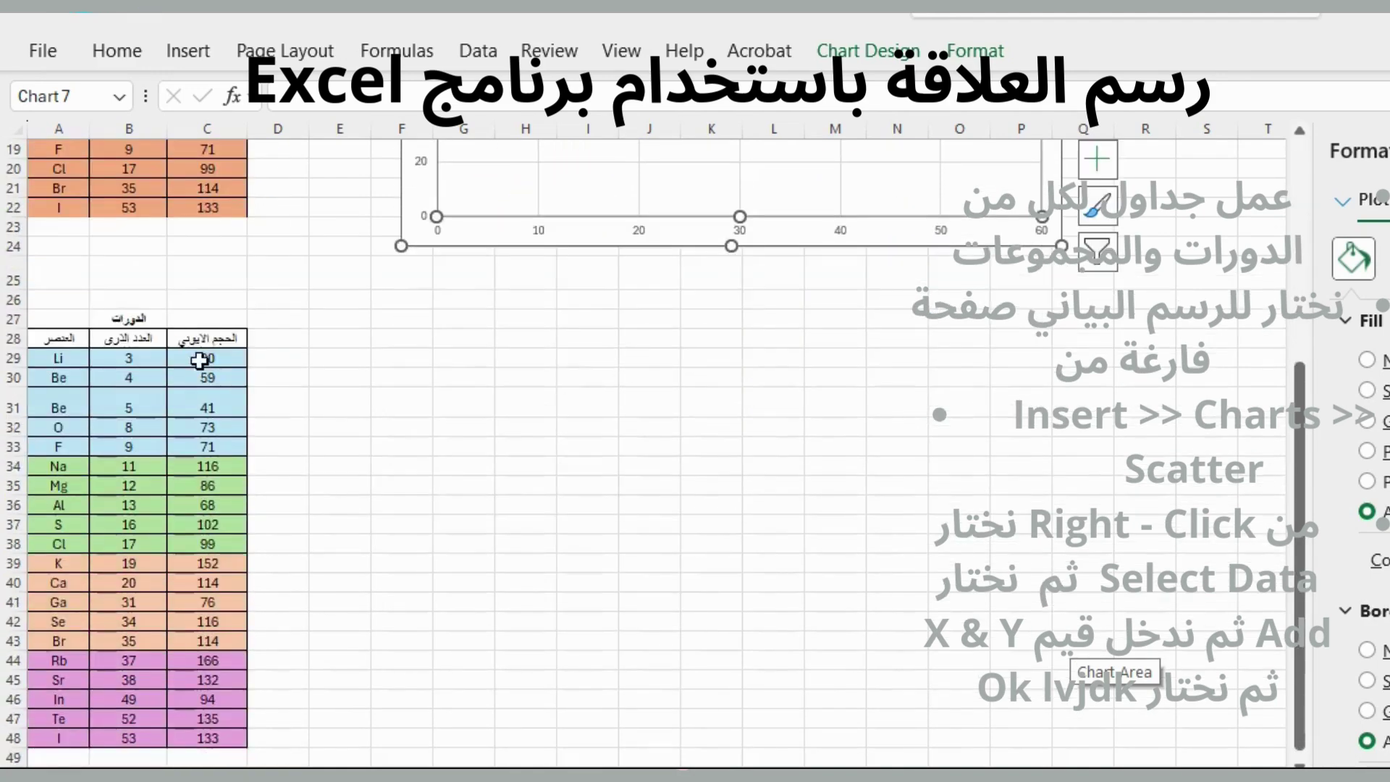
click(126, 318)
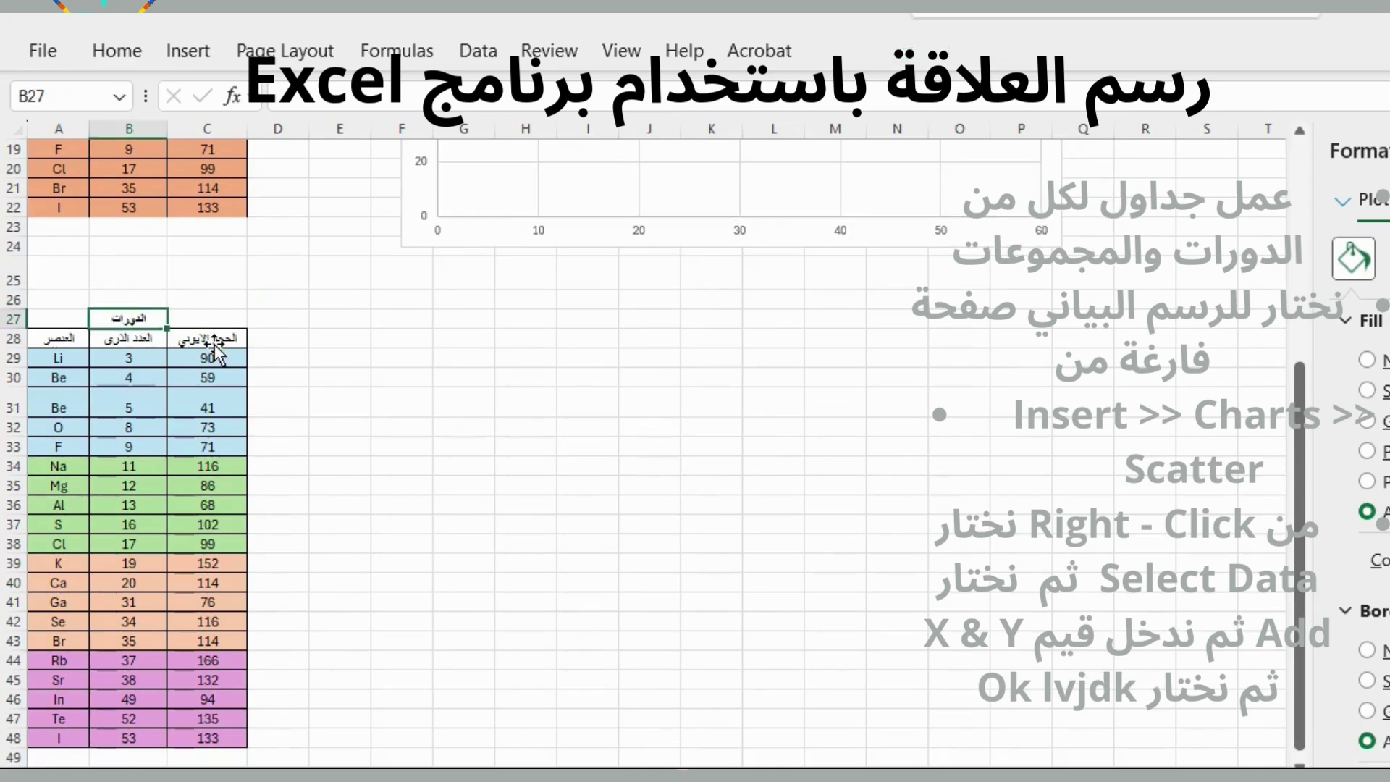
click(155, 362)
drag(156, 367, 148, 441)
scroll(557, 391, up, 3)
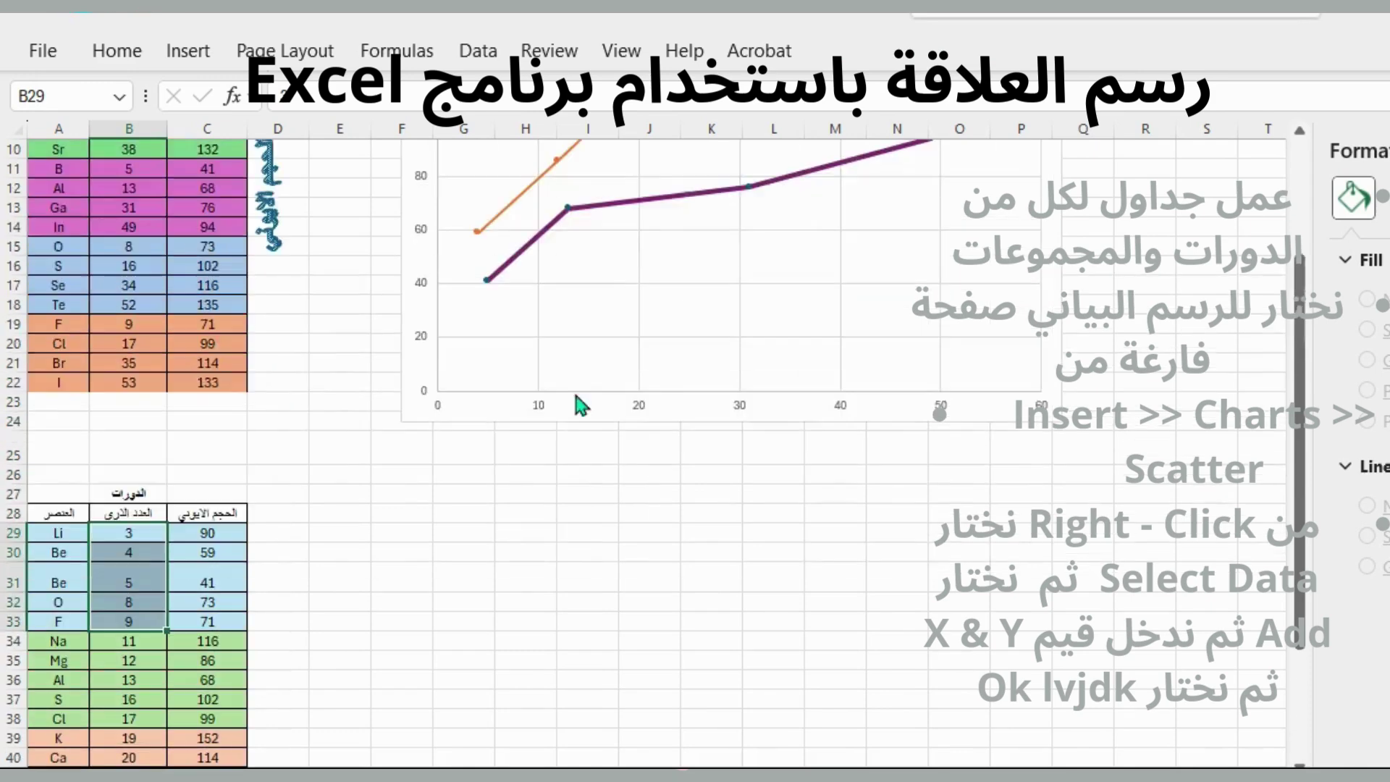
click(413, 533)
Step: Replace the chart's G1 and G2 series by setting its data range to B29:B33 and finally to the empty cell E26
right_click(733, 300)
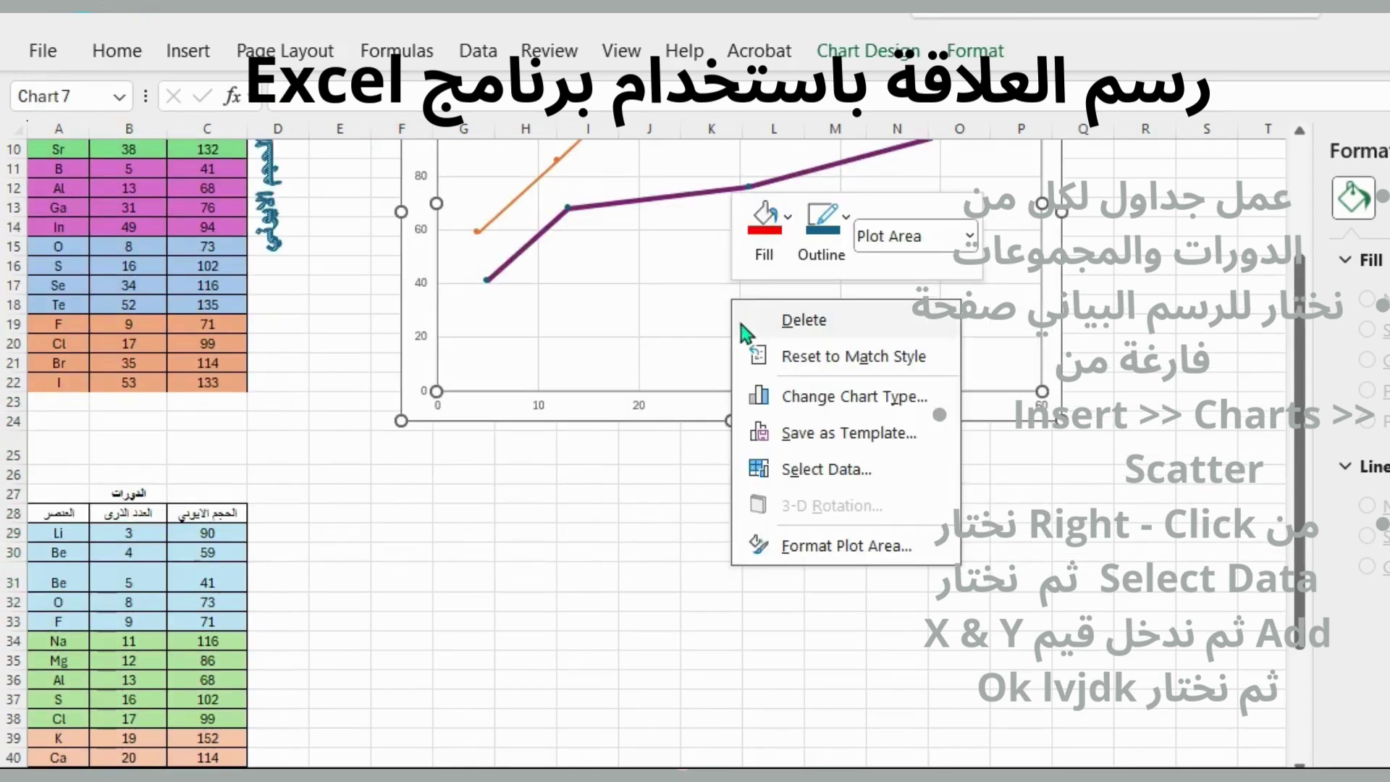
click(824, 469)
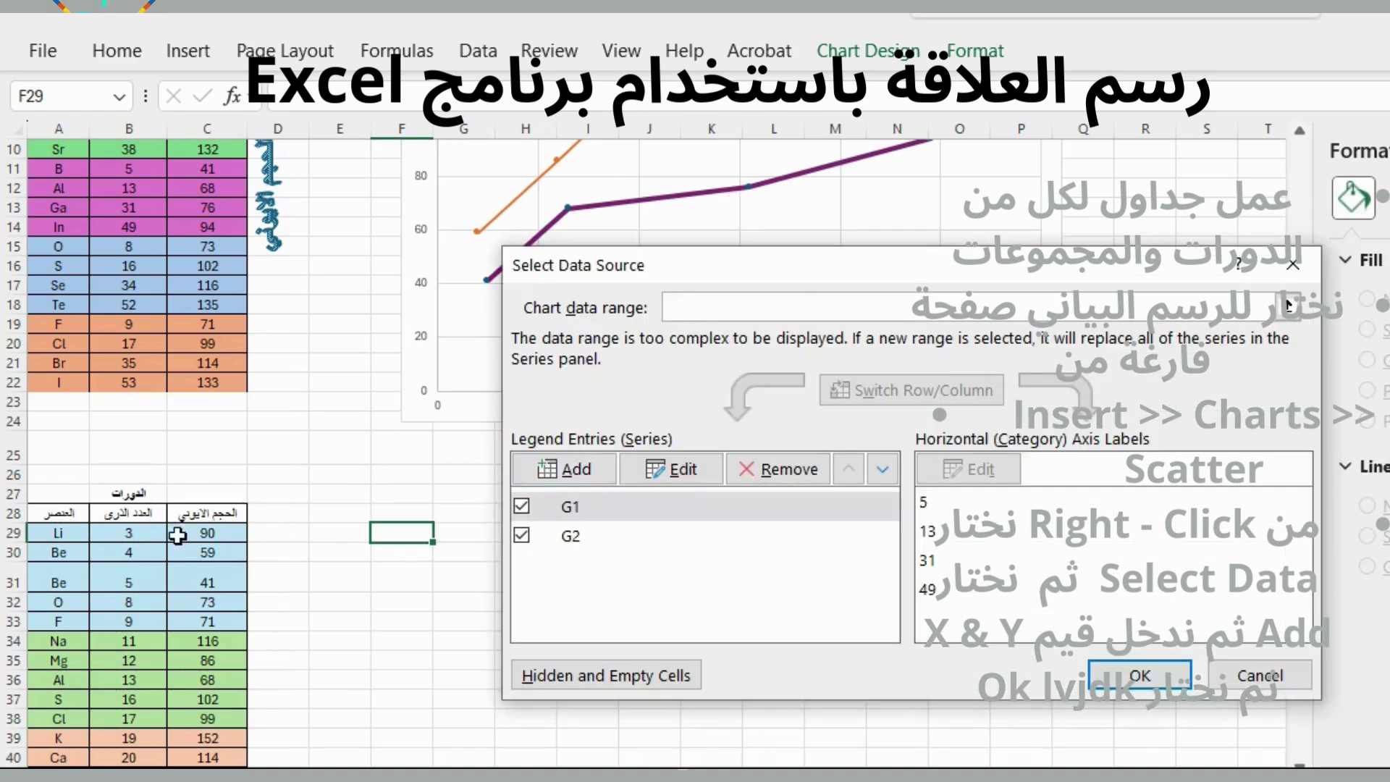
drag(151, 536, 145, 621)
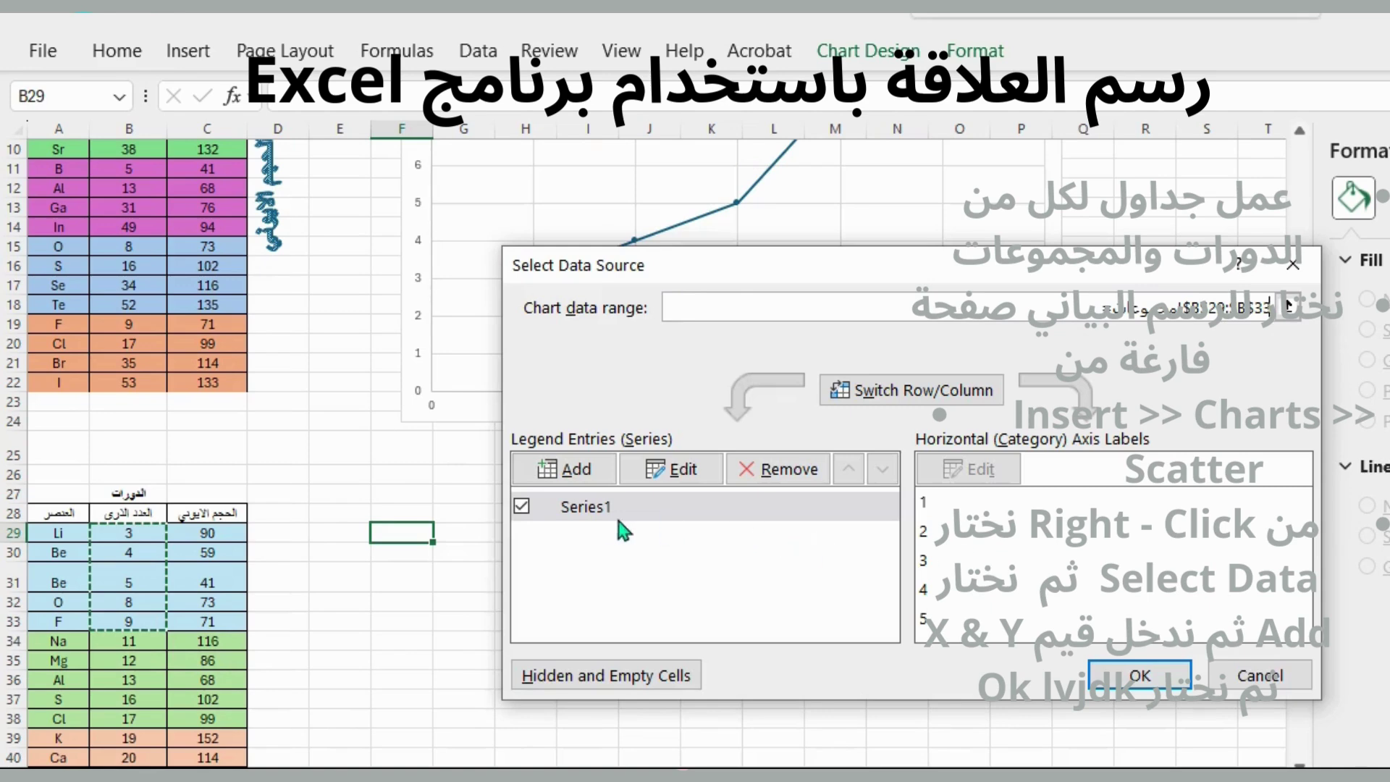
click(336, 475)
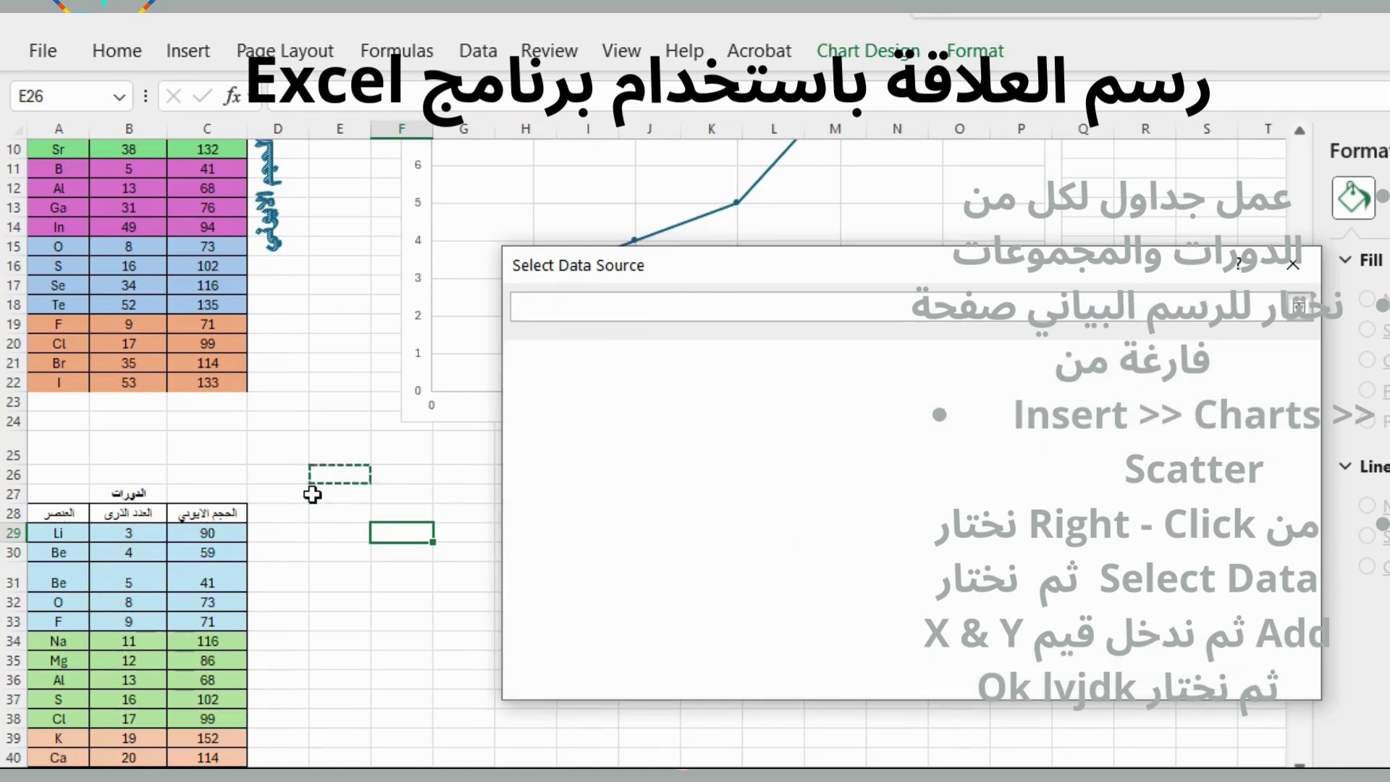
Step: Add a chart series named P1 with X values B29:B33 and clear its default Y values
click(595, 471)
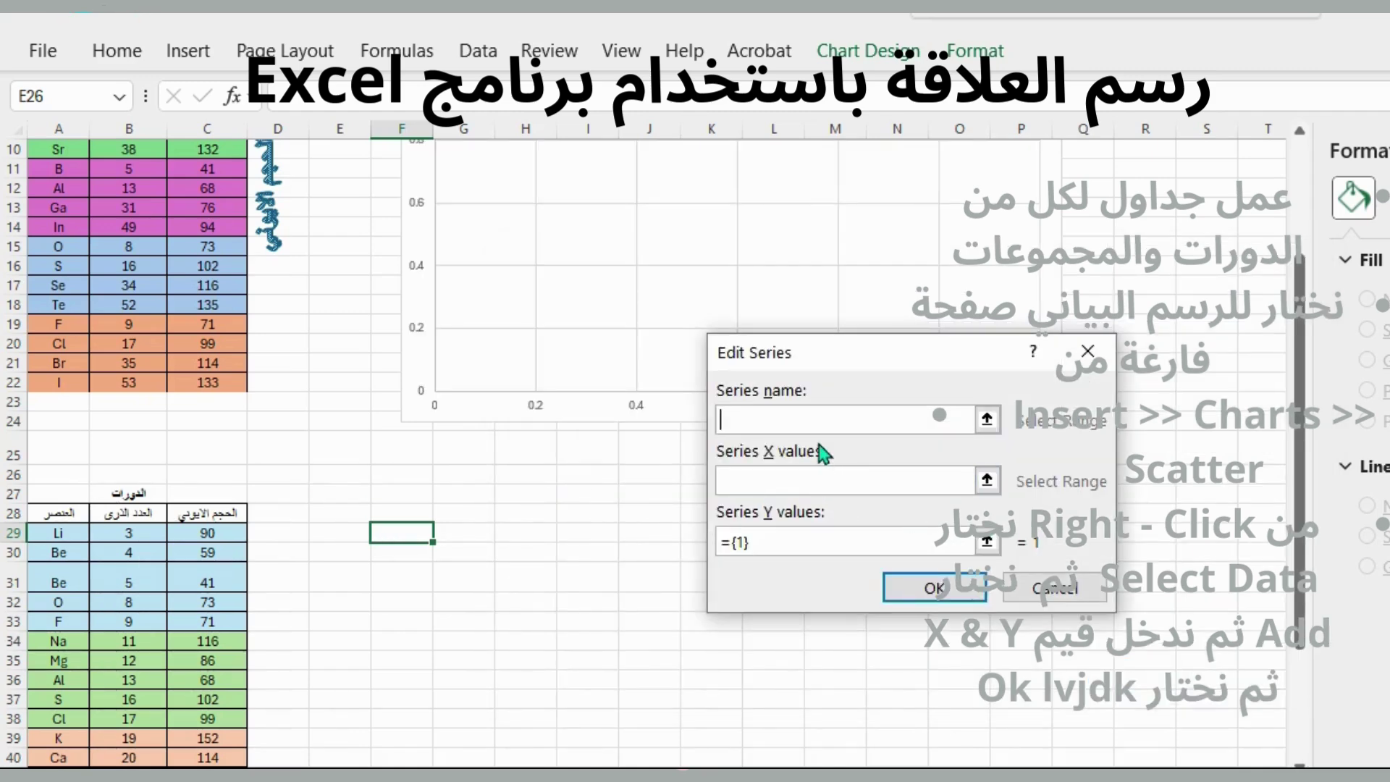
text(P1)
click(775, 478)
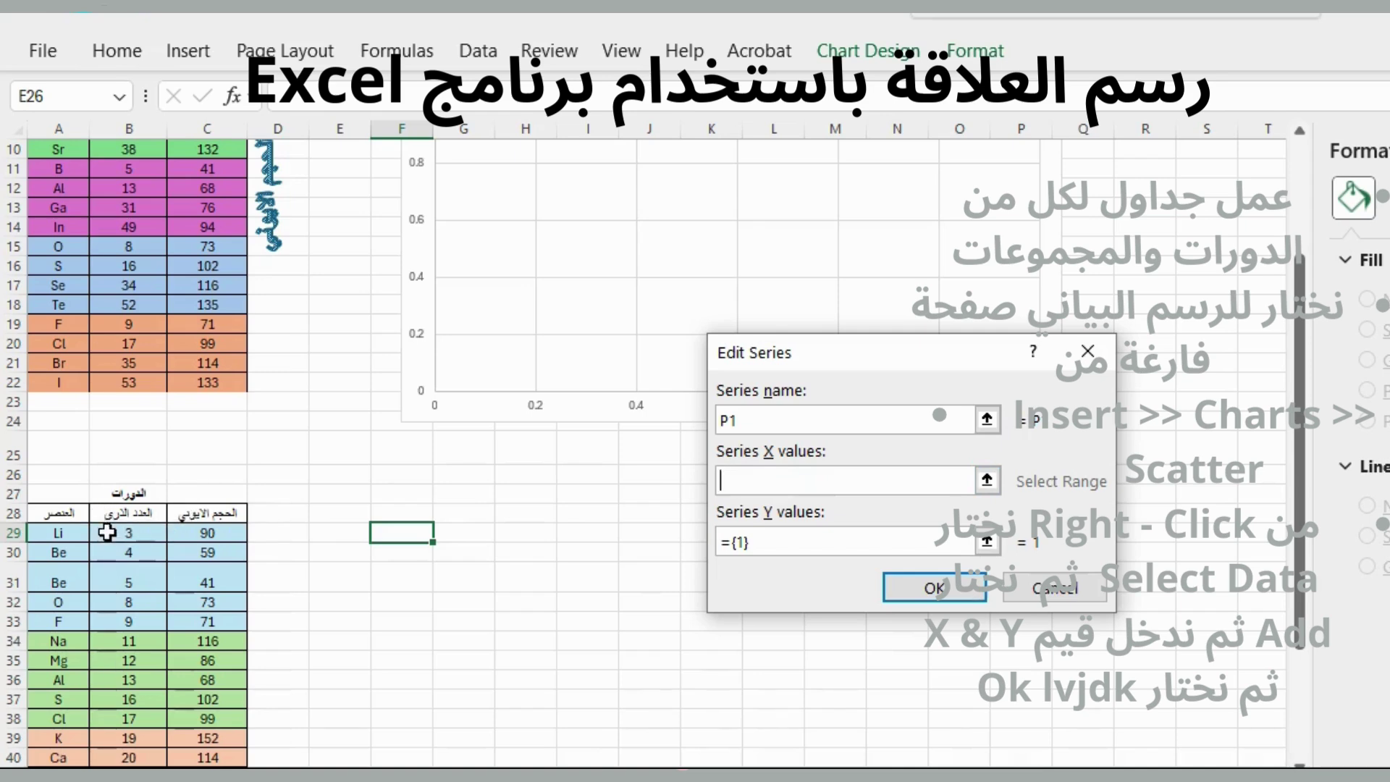
drag(109, 532, 115, 616)
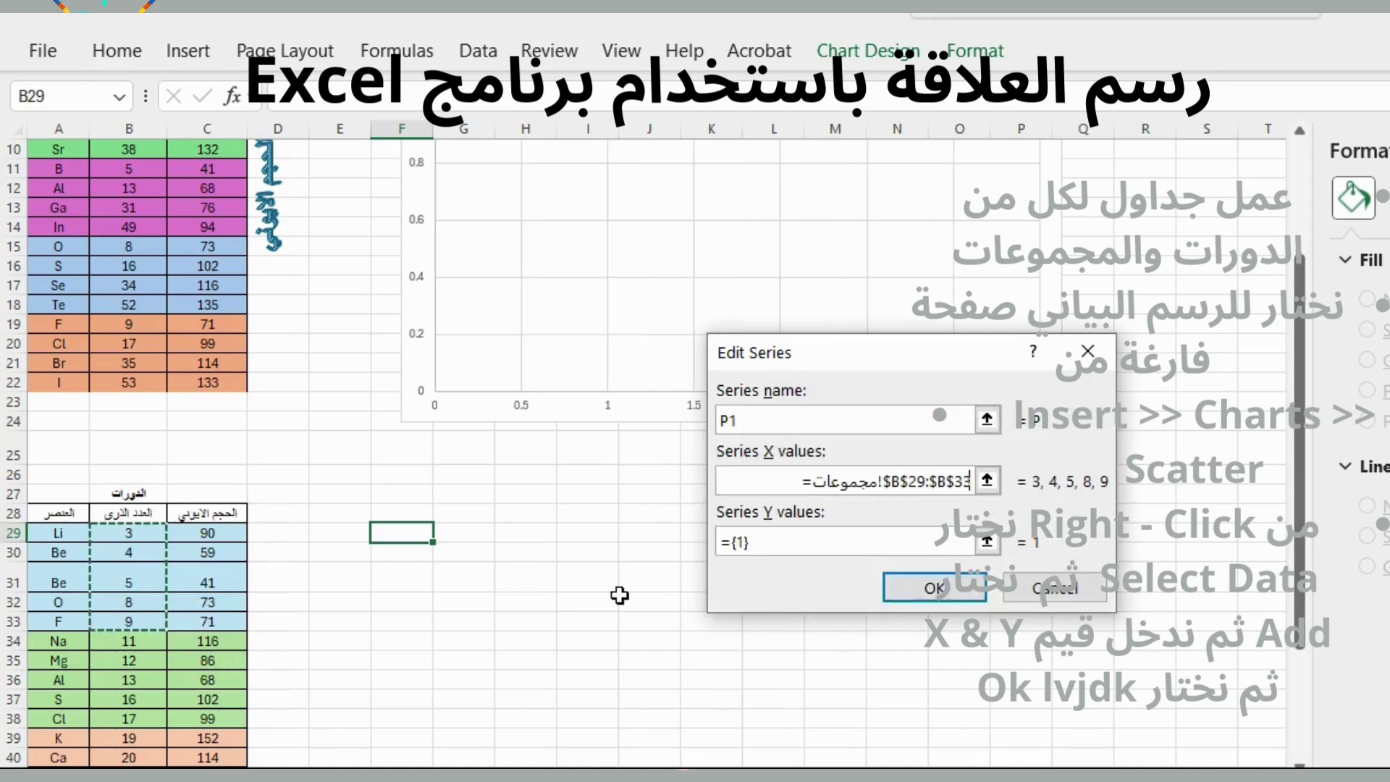
click(773, 548)
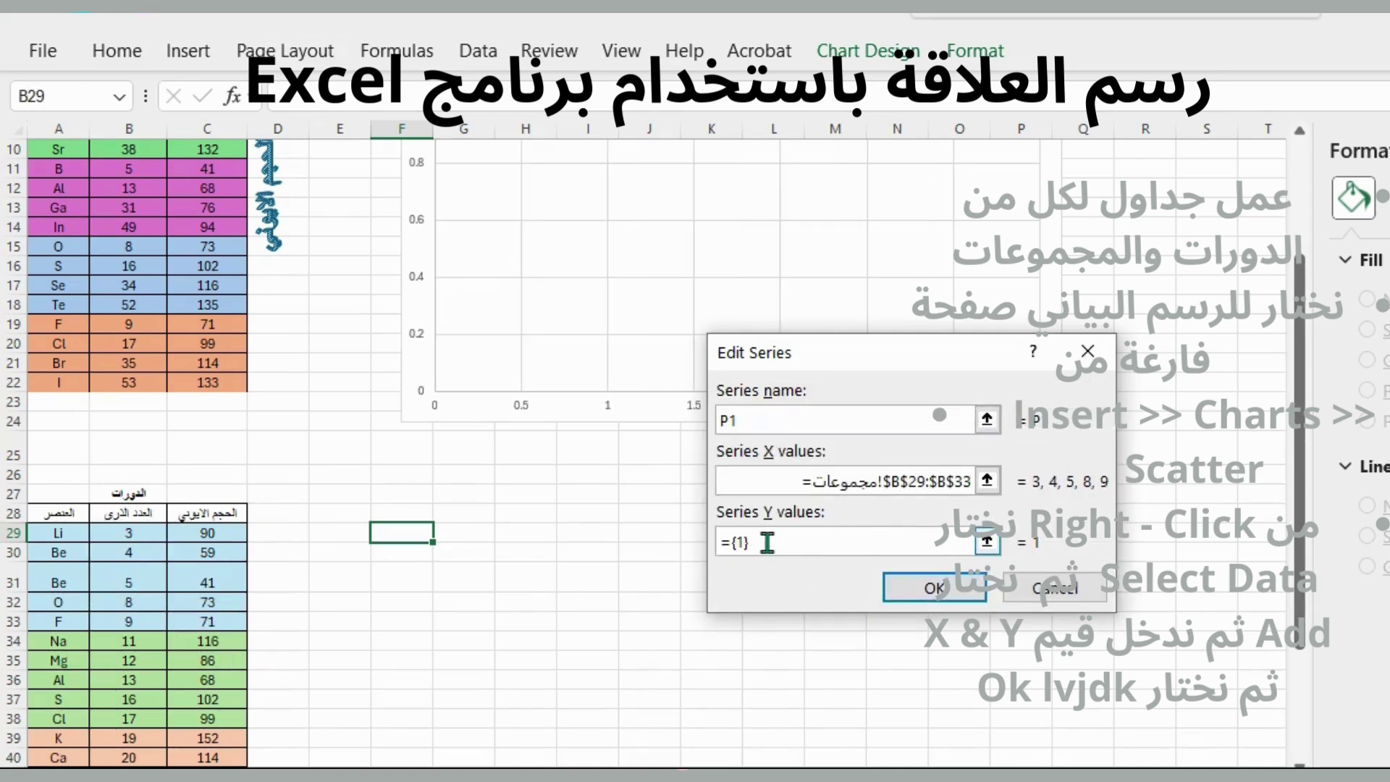
key(BackSpace)
key(BackSpace)
key(BackSpace)
key(BackSpace)
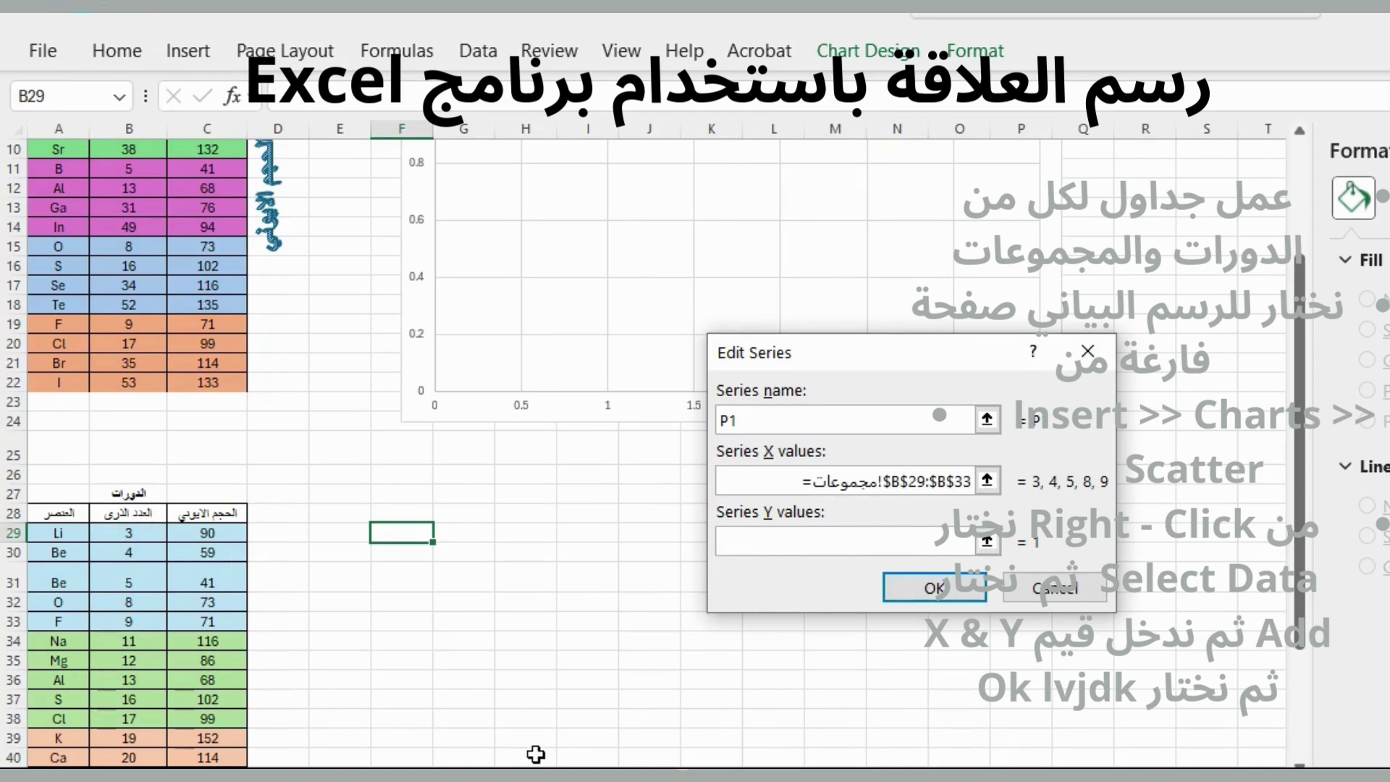
drag(233, 536, 243, 602)
click(286, 603)
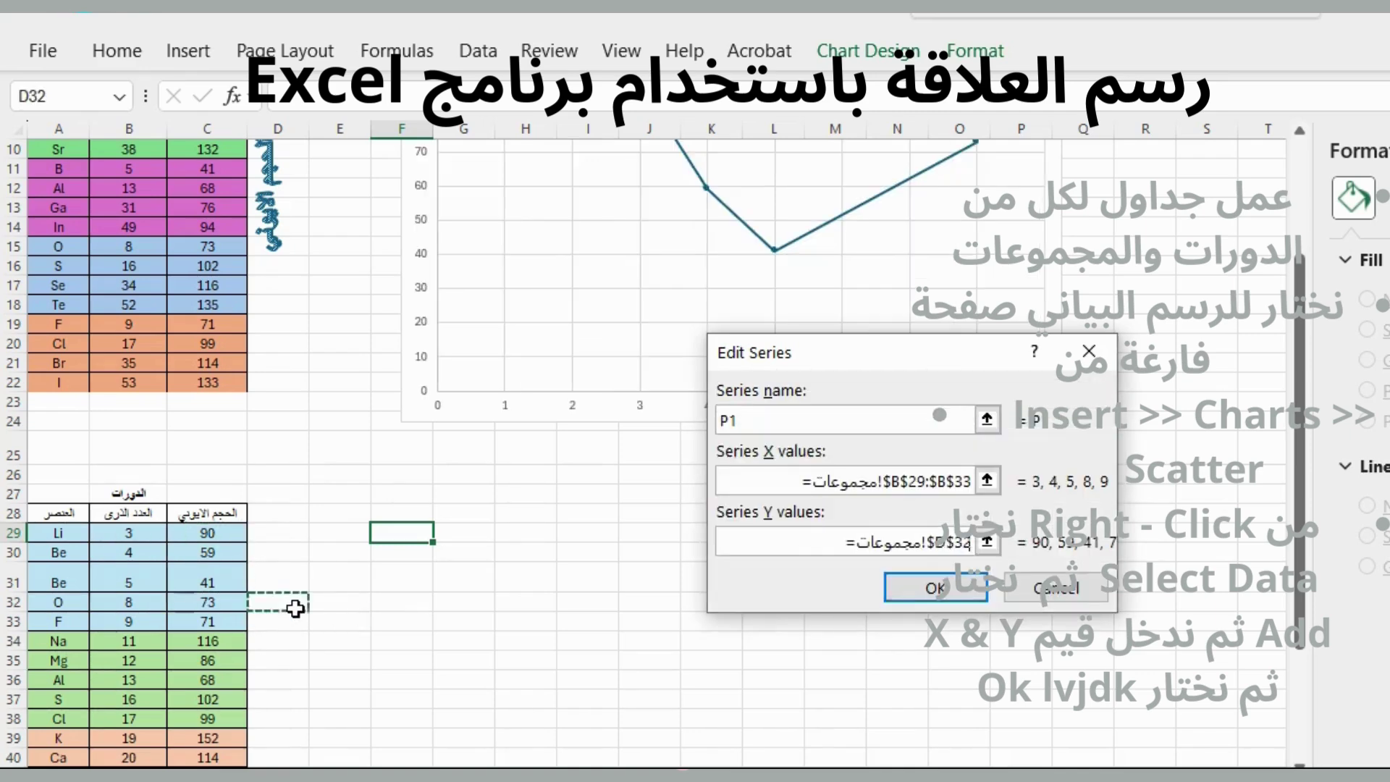
click(930, 543)
key(BackSpace)
key(BackSpace)
key(BackSpace)
key(BackSpace)
key(BackSpace)
key(BackSpace)
key(BackSpace)
key(BackSpace)
key(BackSpace)
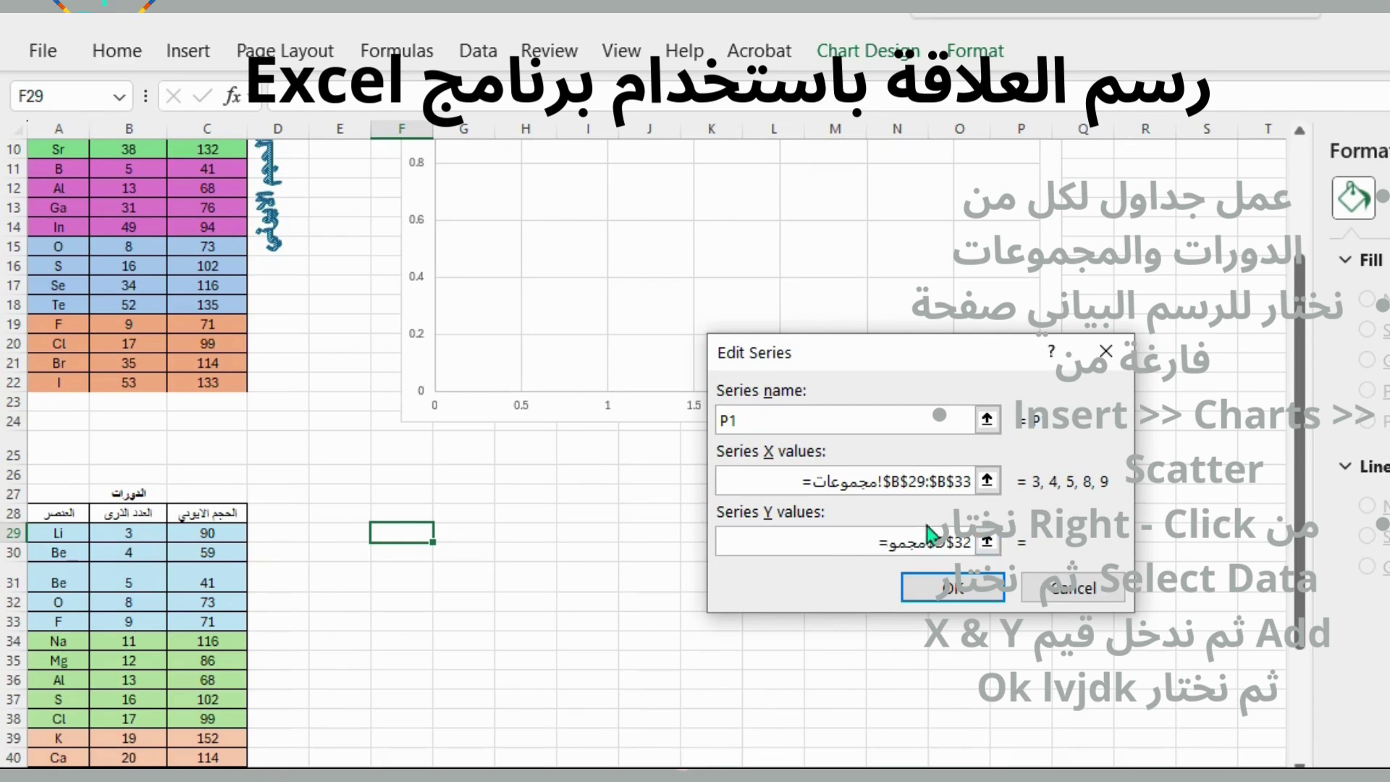
key(Delete)
key(Delete)
key(Delete)
key(Delete)
key(Delete)
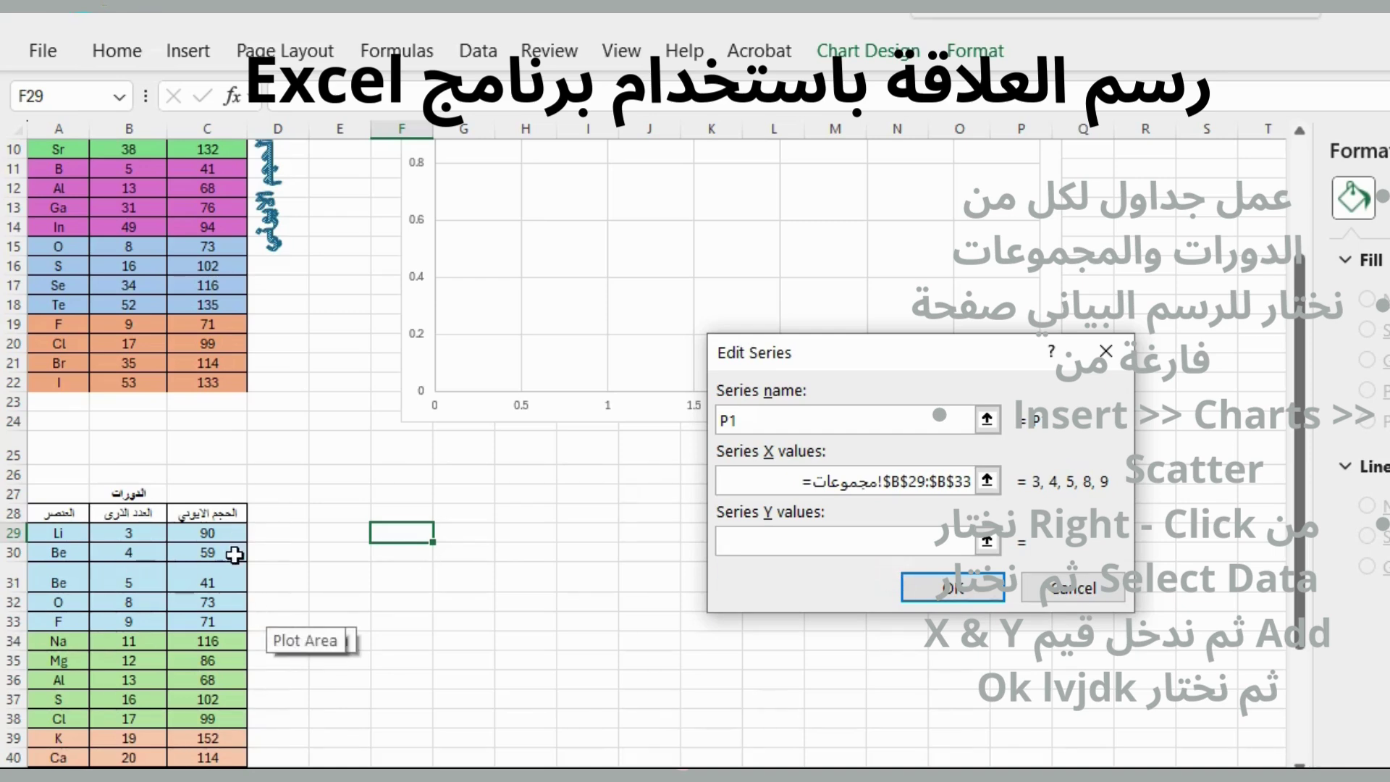
Step: Set P1's Y values to the first period's ionic sizes in C29:C33 and apply the data source
click(230, 531)
drag(230, 530, 224, 621)
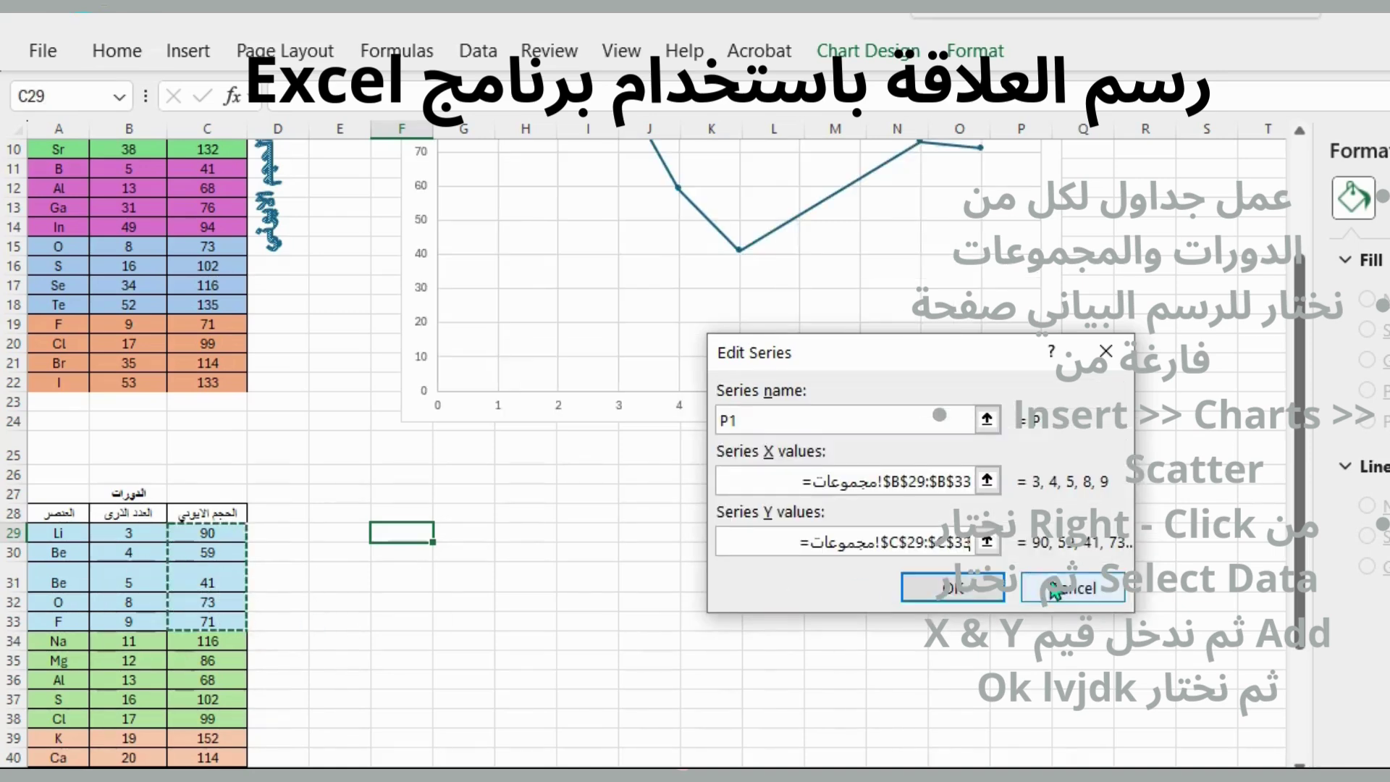
click(934, 593)
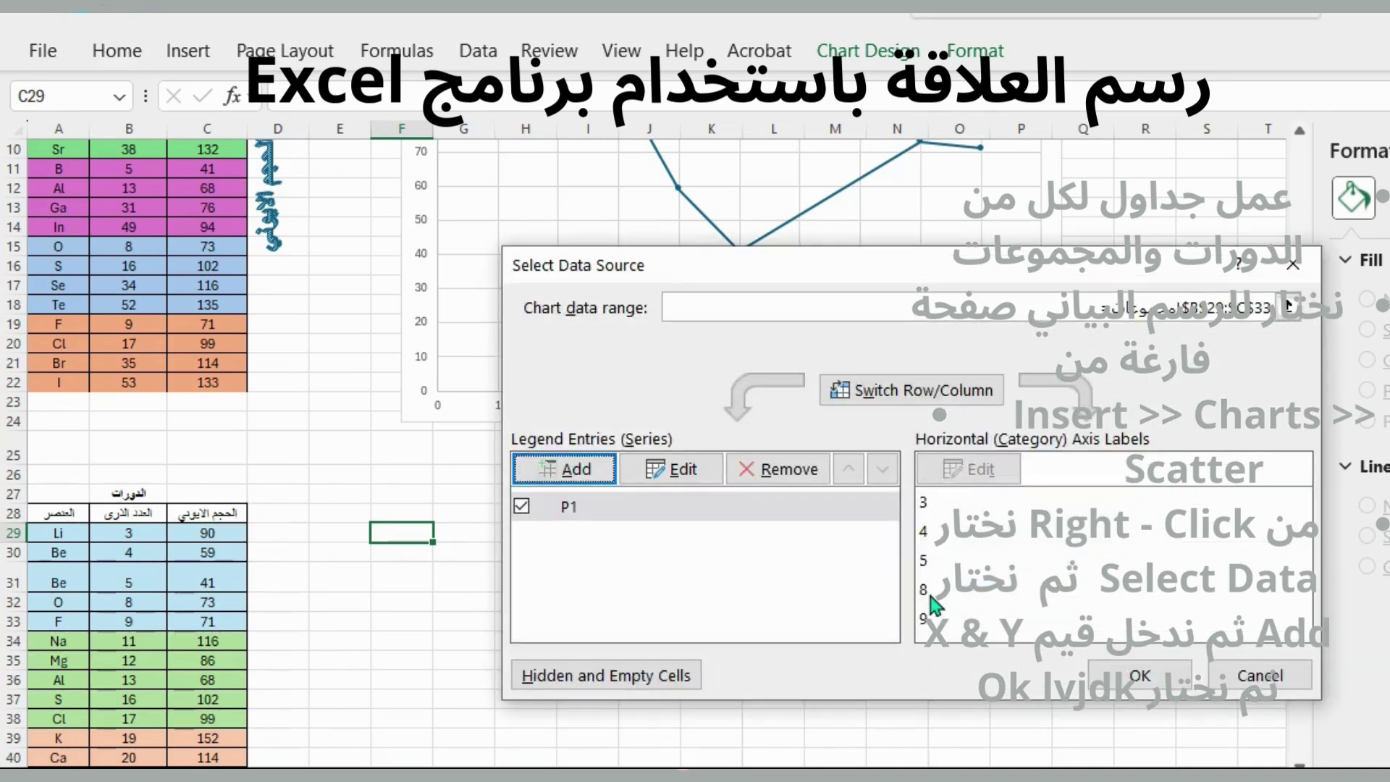
click(1143, 676)
Step: Select the P1 line in the chart and examine its plotted points and source cells in the periods table
scroll(1148, 611, up, 3)
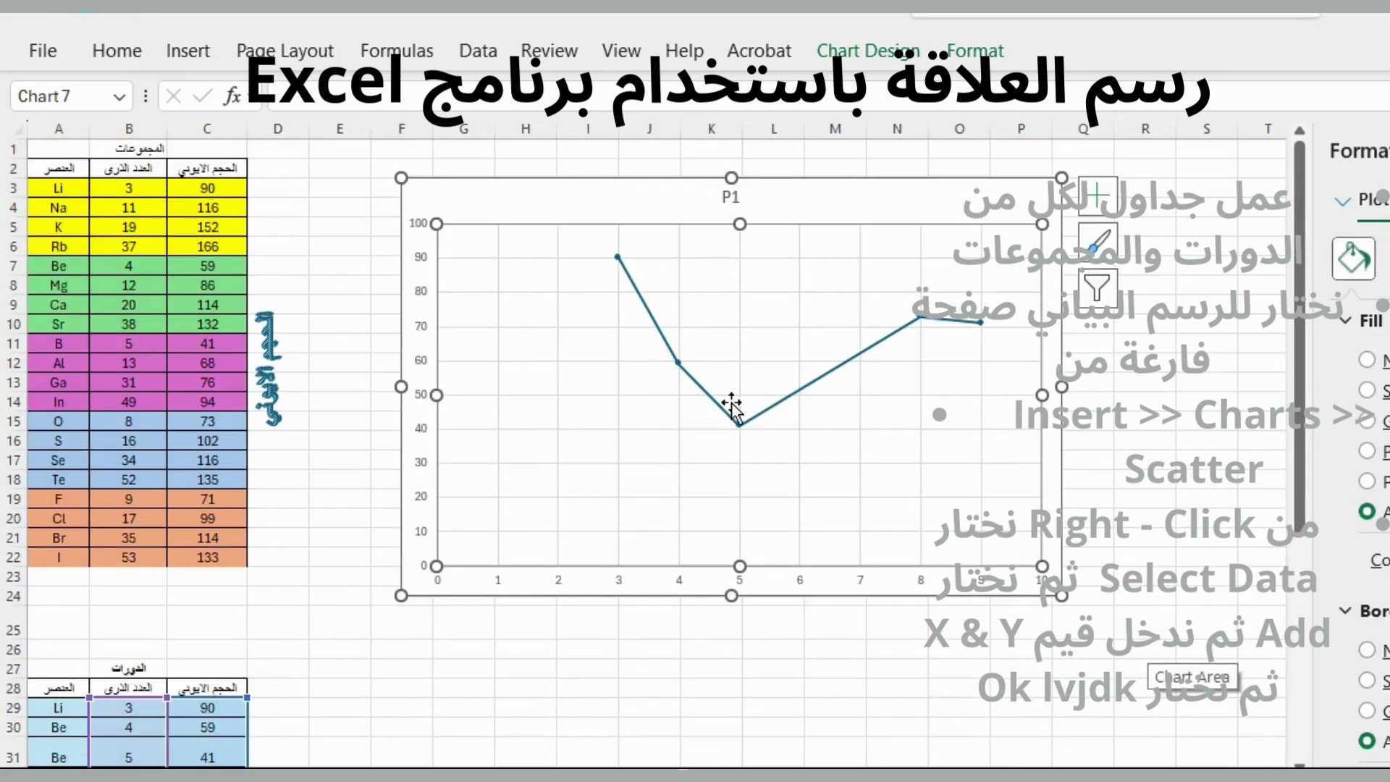
click(738, 426)
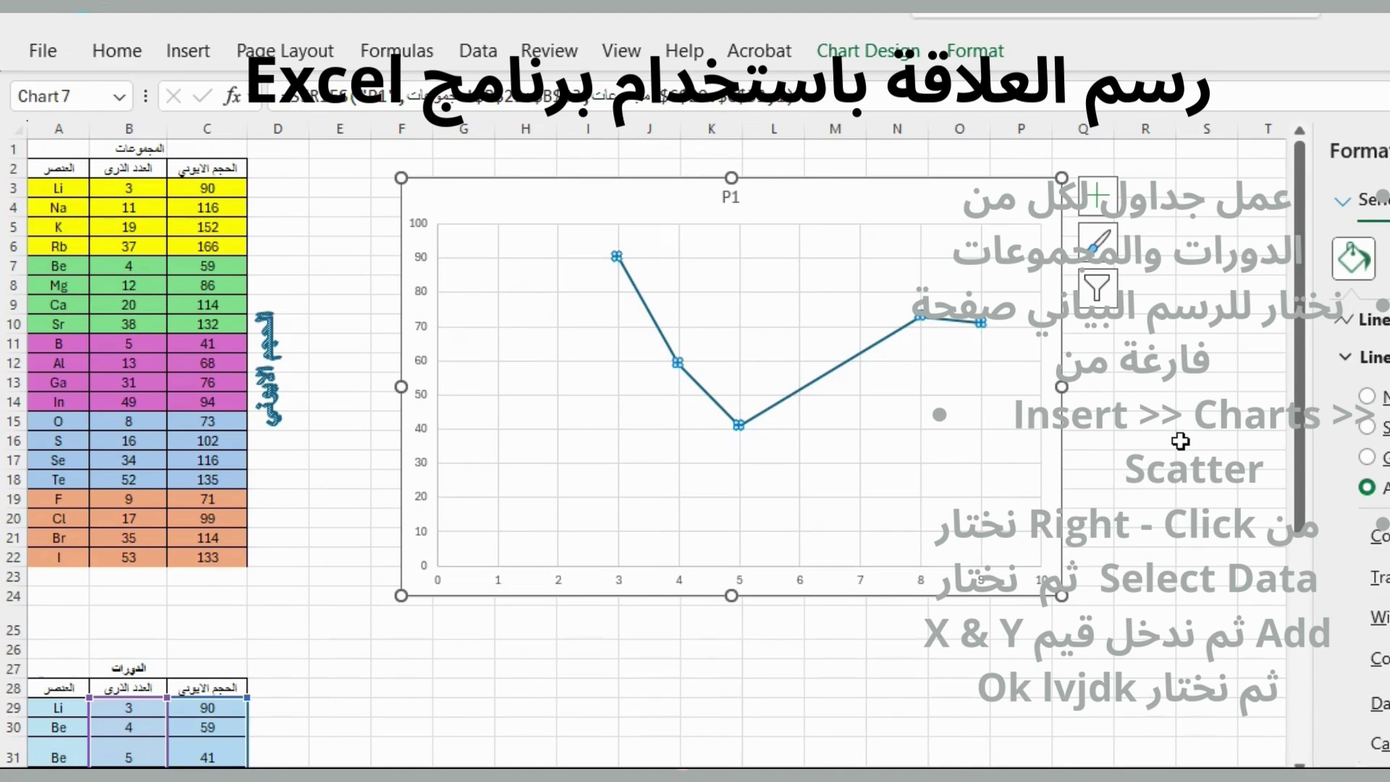
scroll(1047, 434, down, 3)
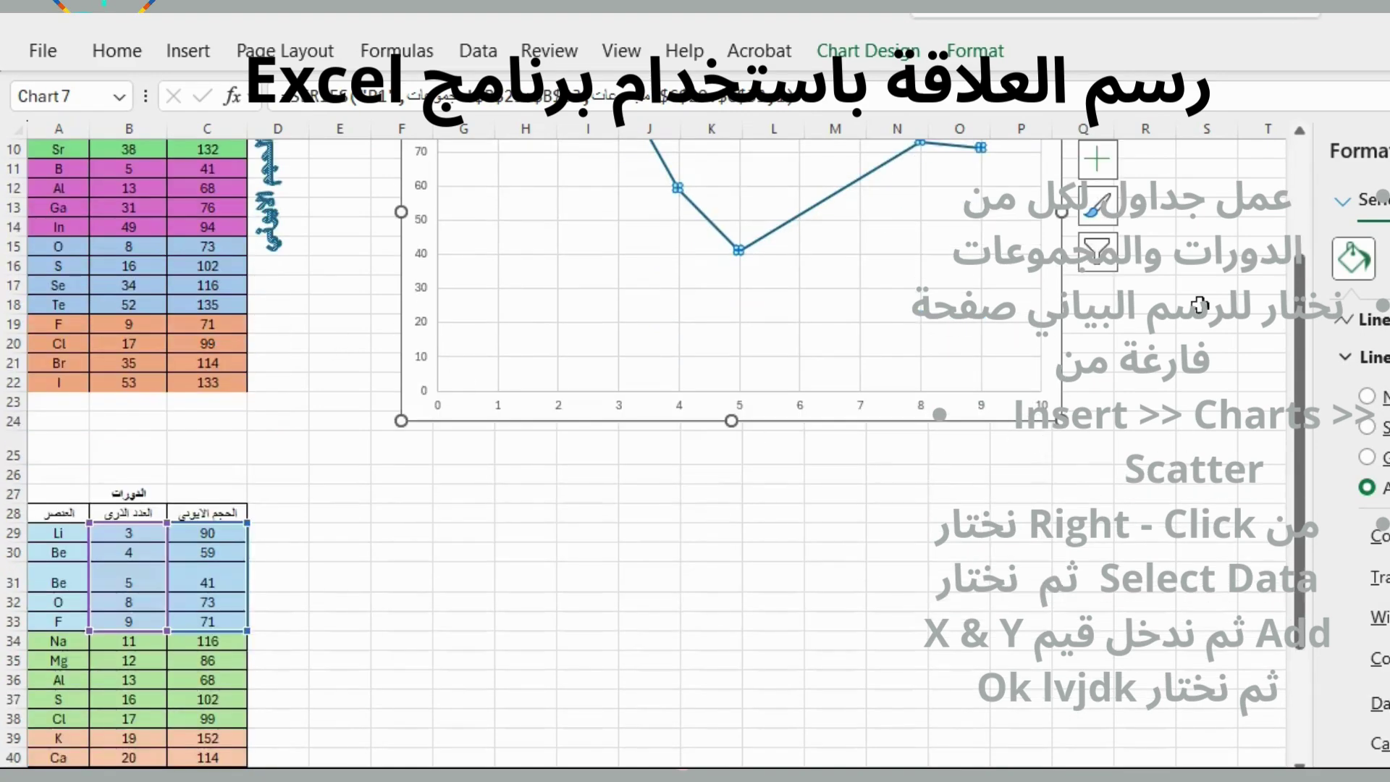